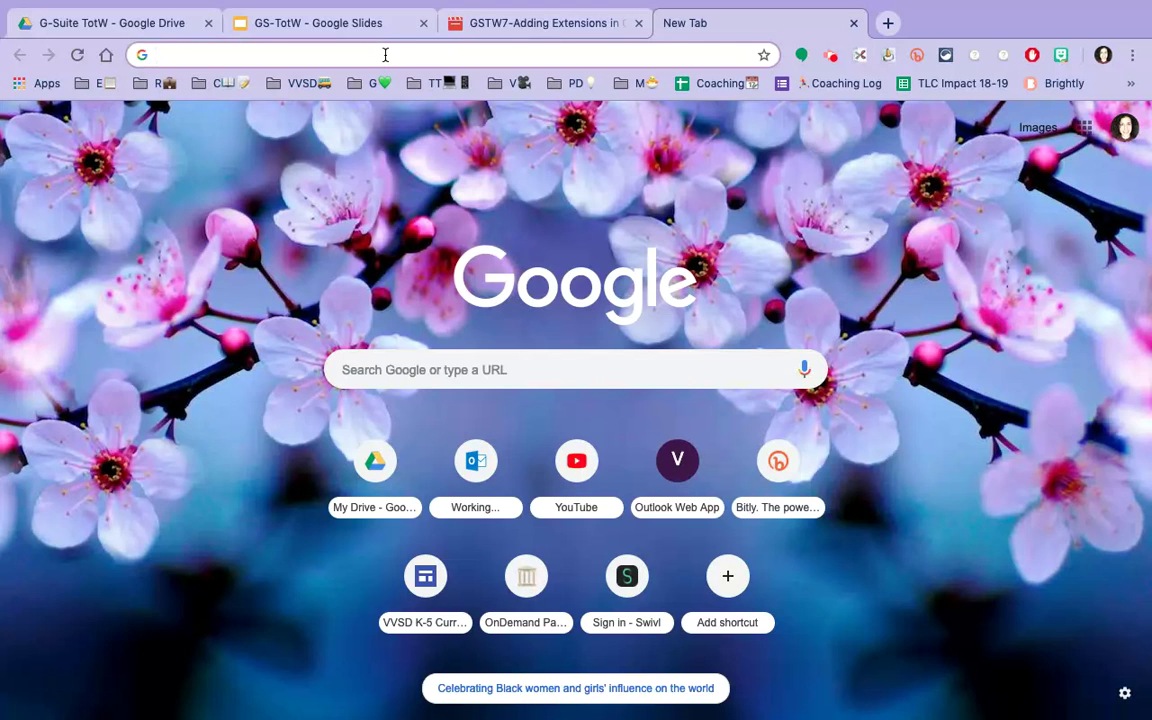
# Open Google Drive from Chrome's apps page
pyautogui.write('drive.goo')
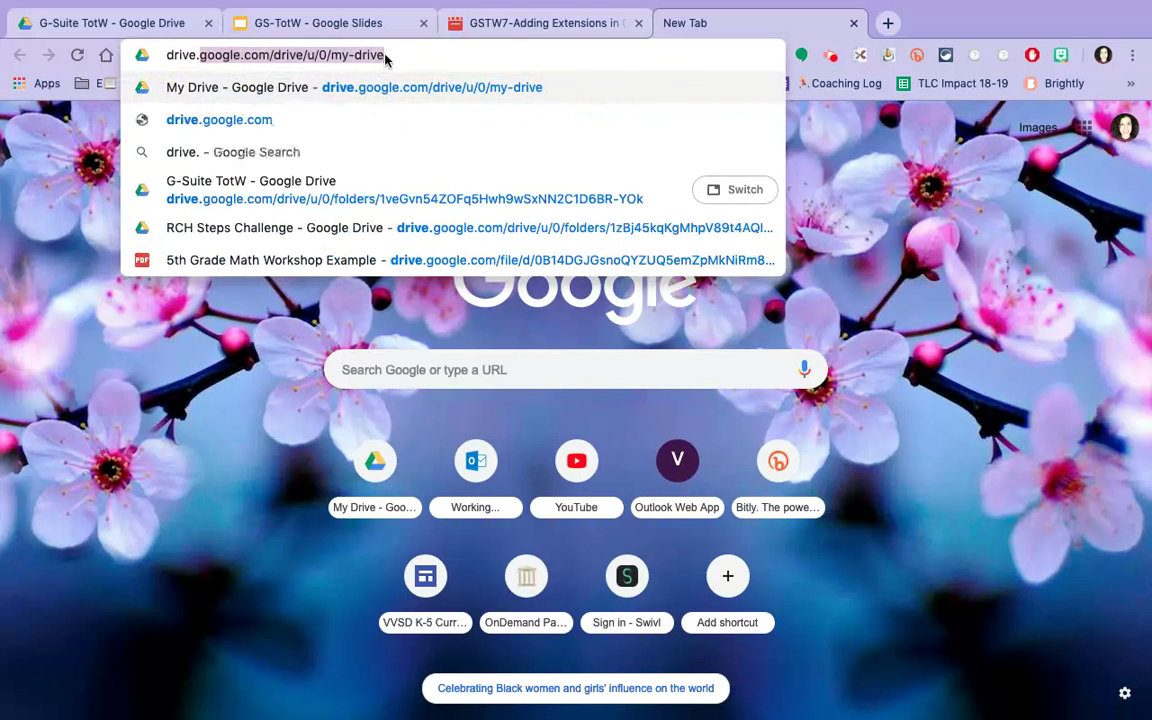
pyautogui.write('gle.com')
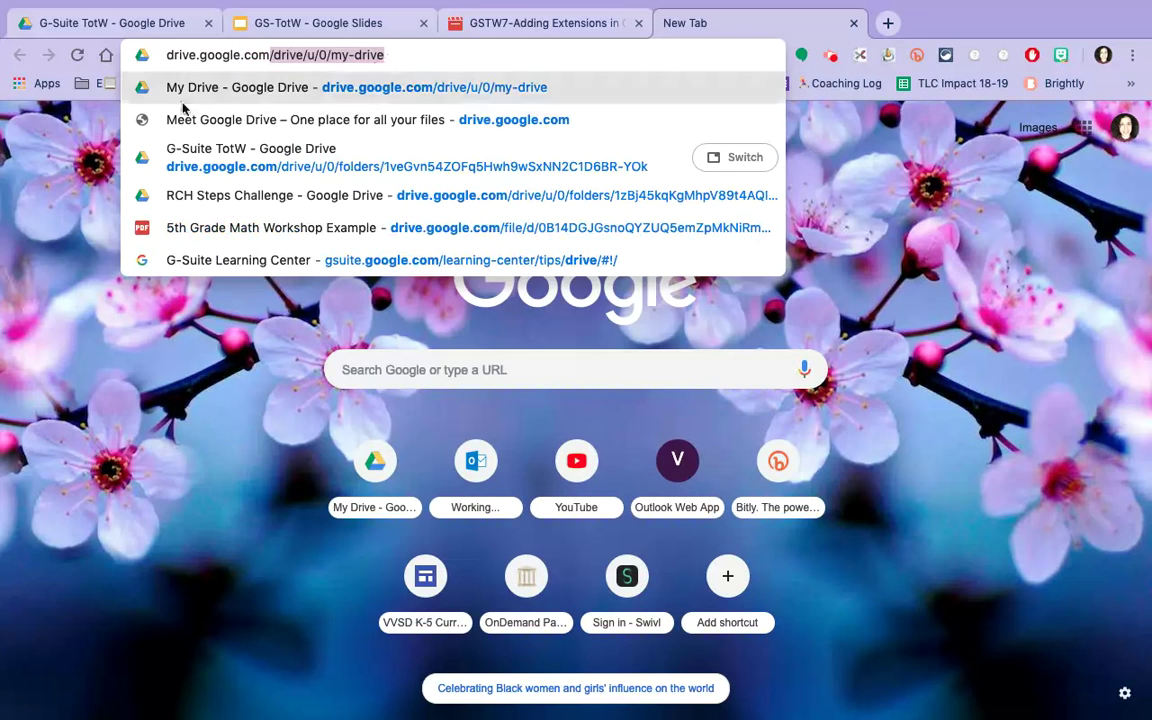
pyautogui.click(44, 84)
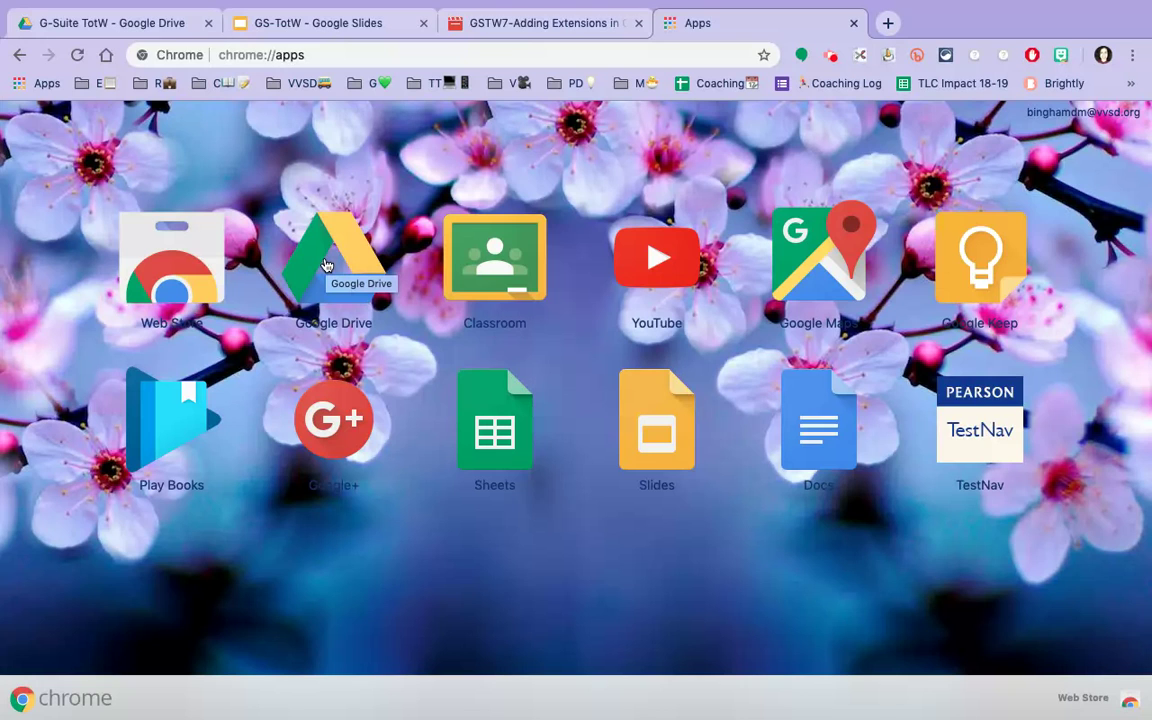
pyautogui.click(325, 265)
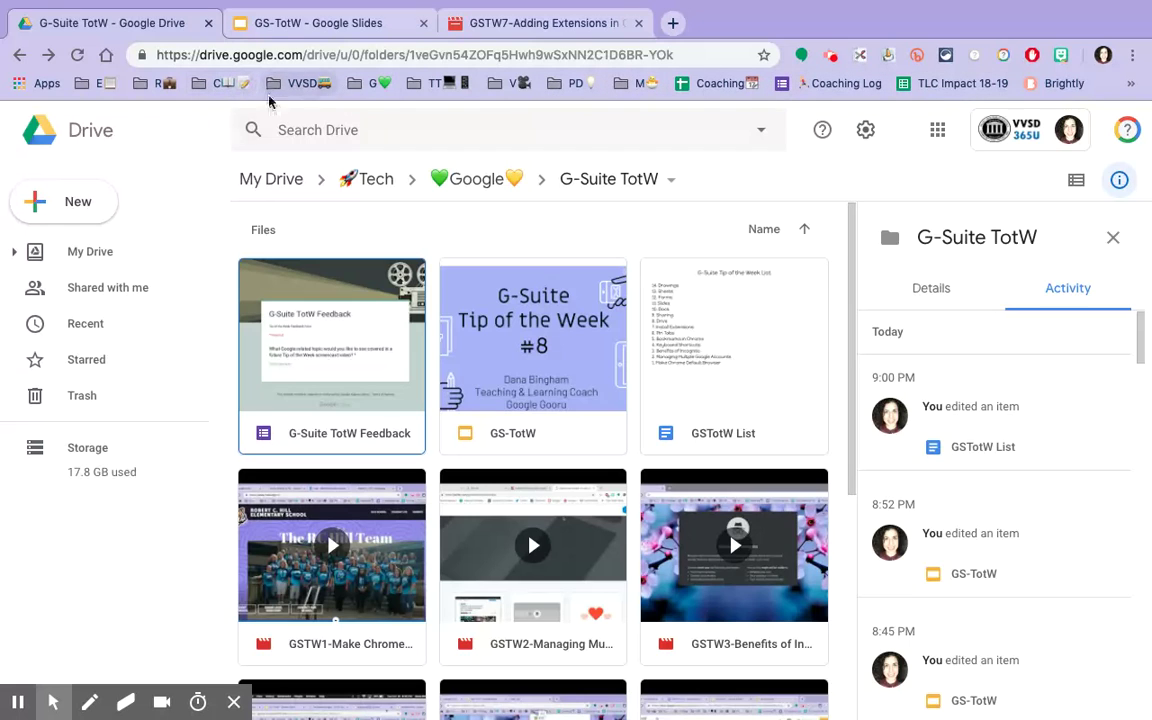
# Go to My Drive, expand its folder tree, look through the folders and collapse the tree again
pyautogui.click(90, 253)
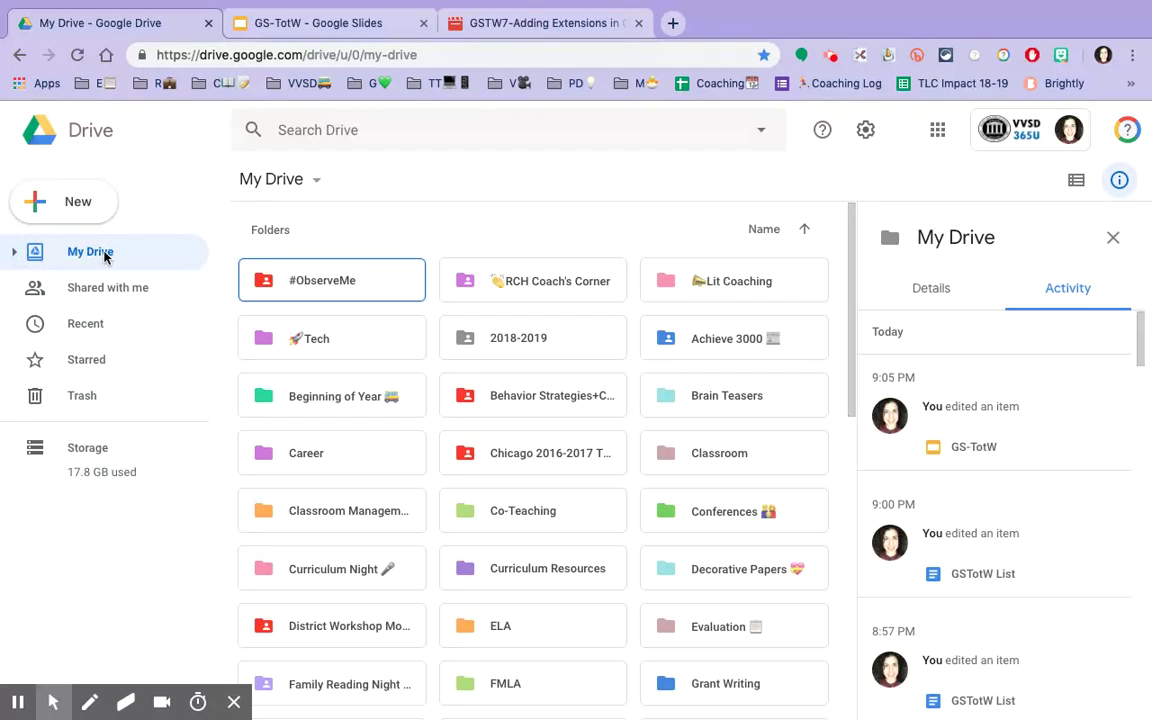
pyautogui.click(13, 259)
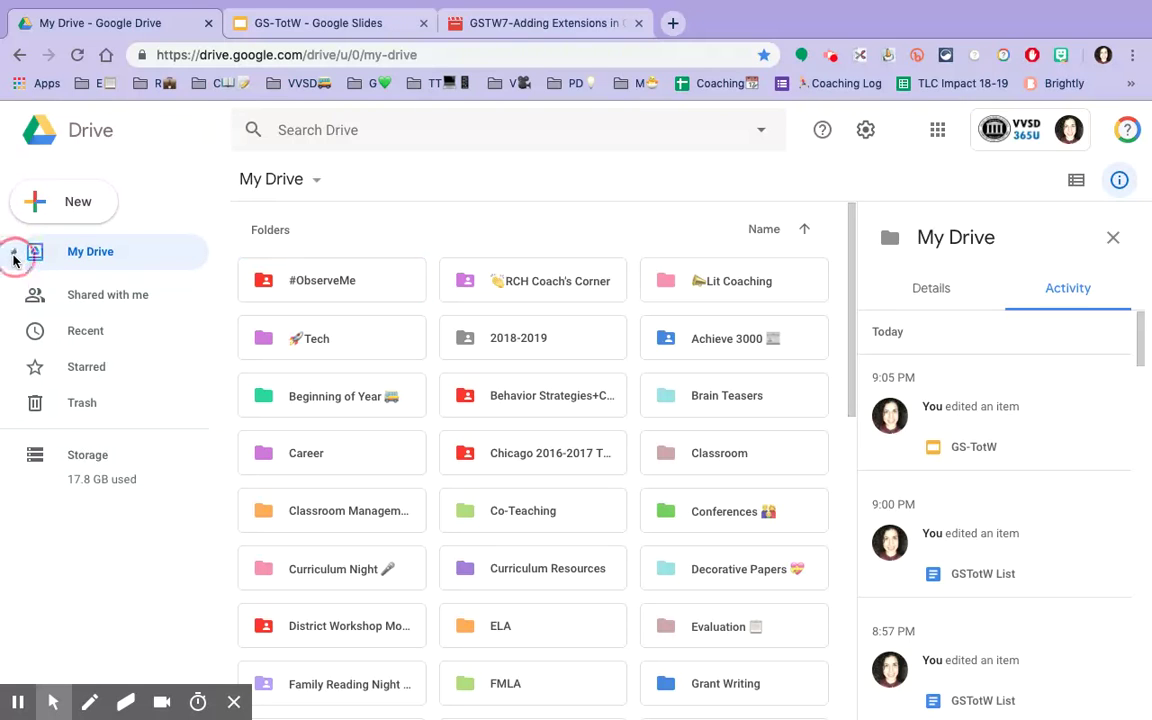
pyautogui.scroll(-1, 115, 308)
pyautogui.scroll(-10, 115, 308)
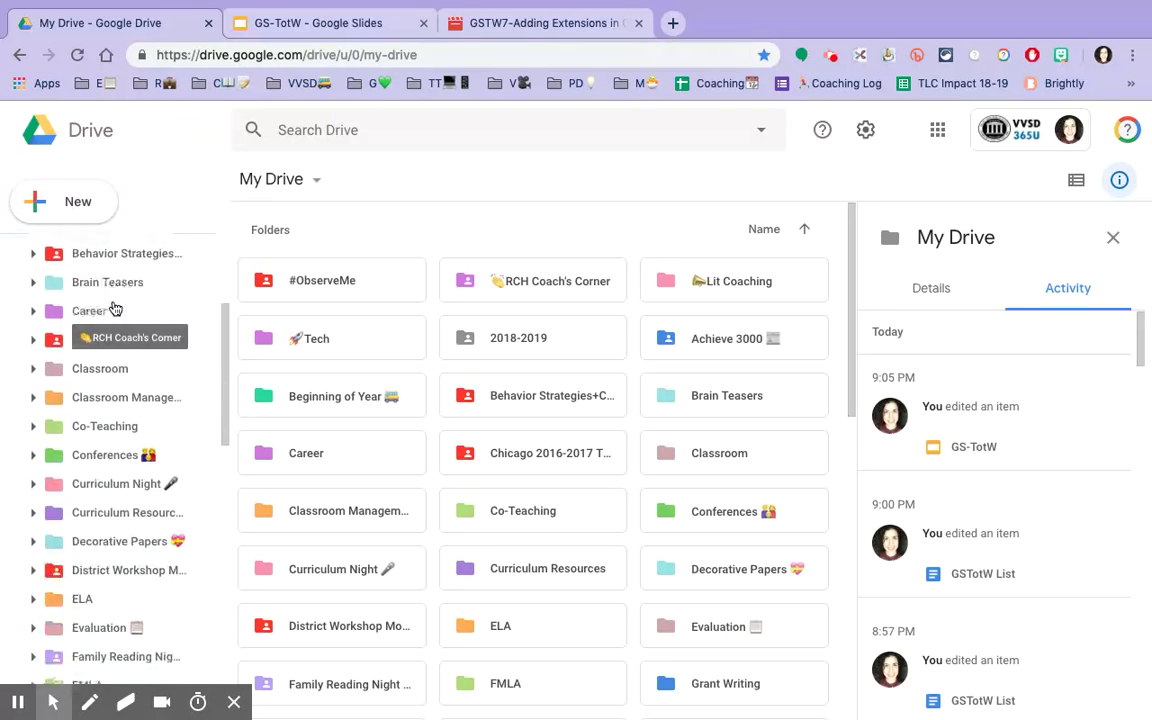
pyautogui.scroll(-3, 115, 308)
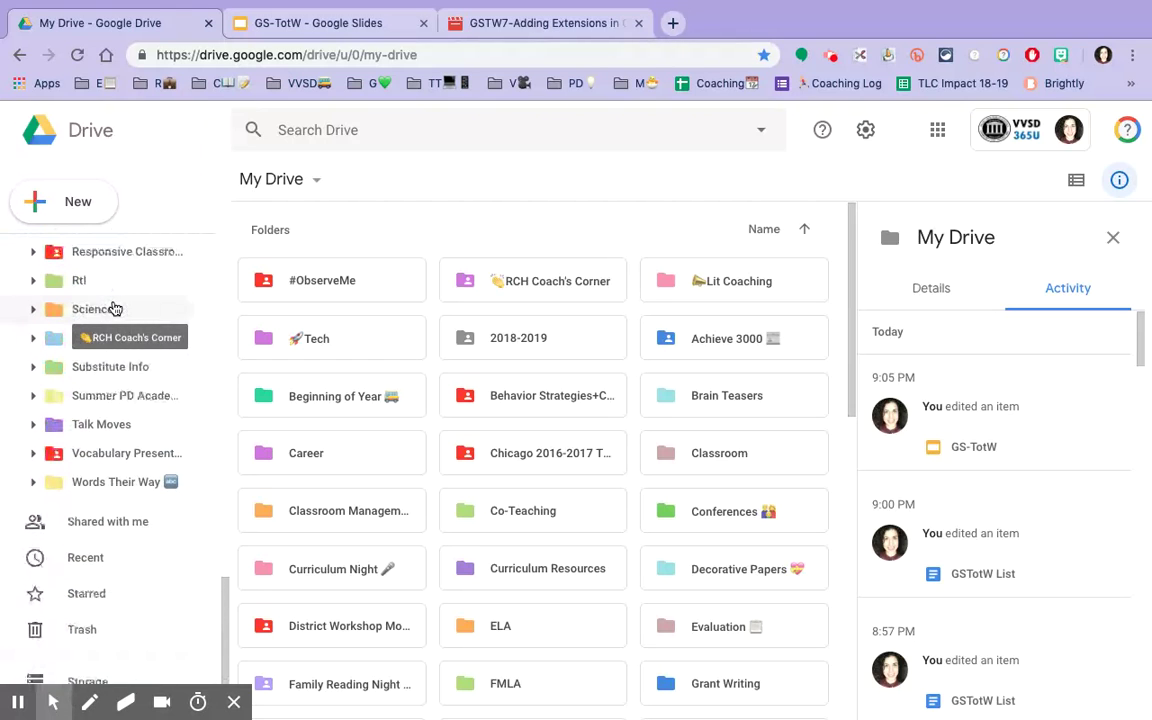
pyautogui.scroll(8, 110, 421)
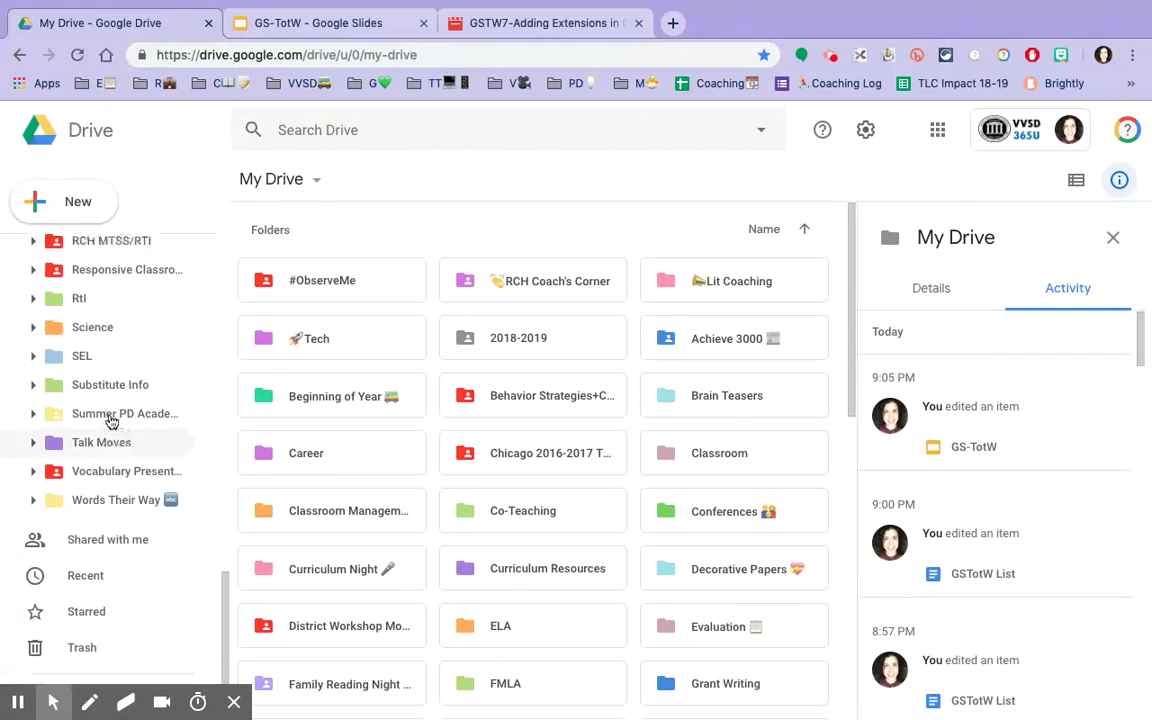
pyautogui.scroll(6, 110, 421)
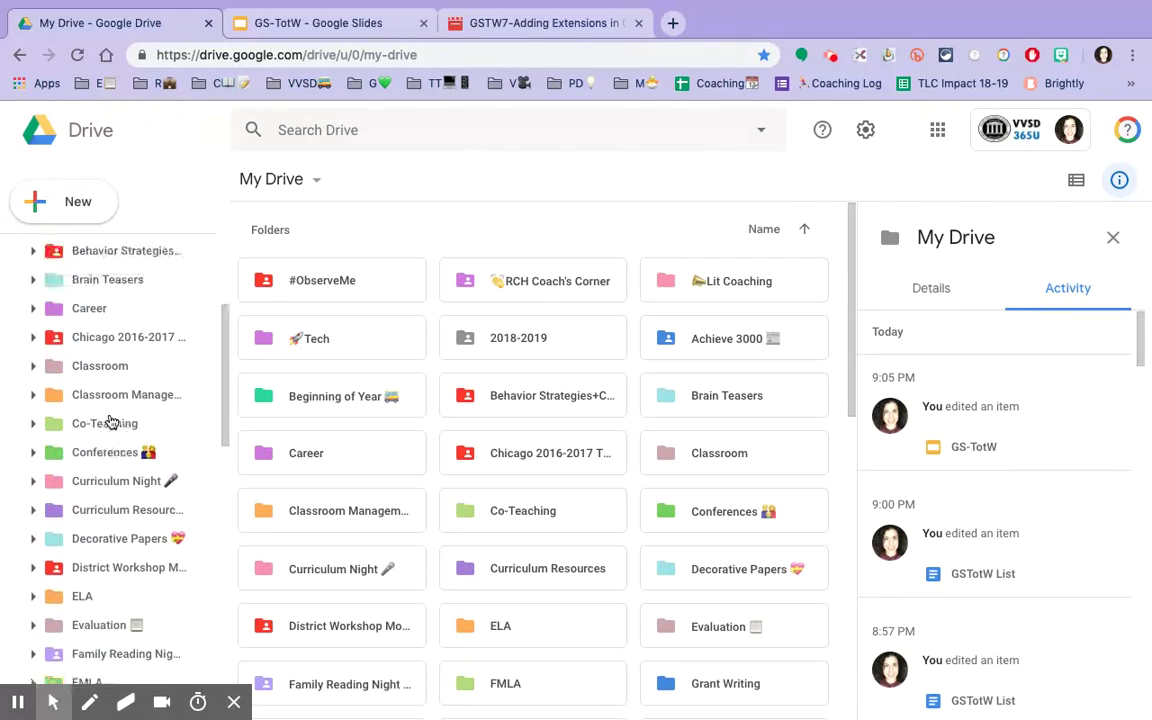
pyautogui.click(13, 254)
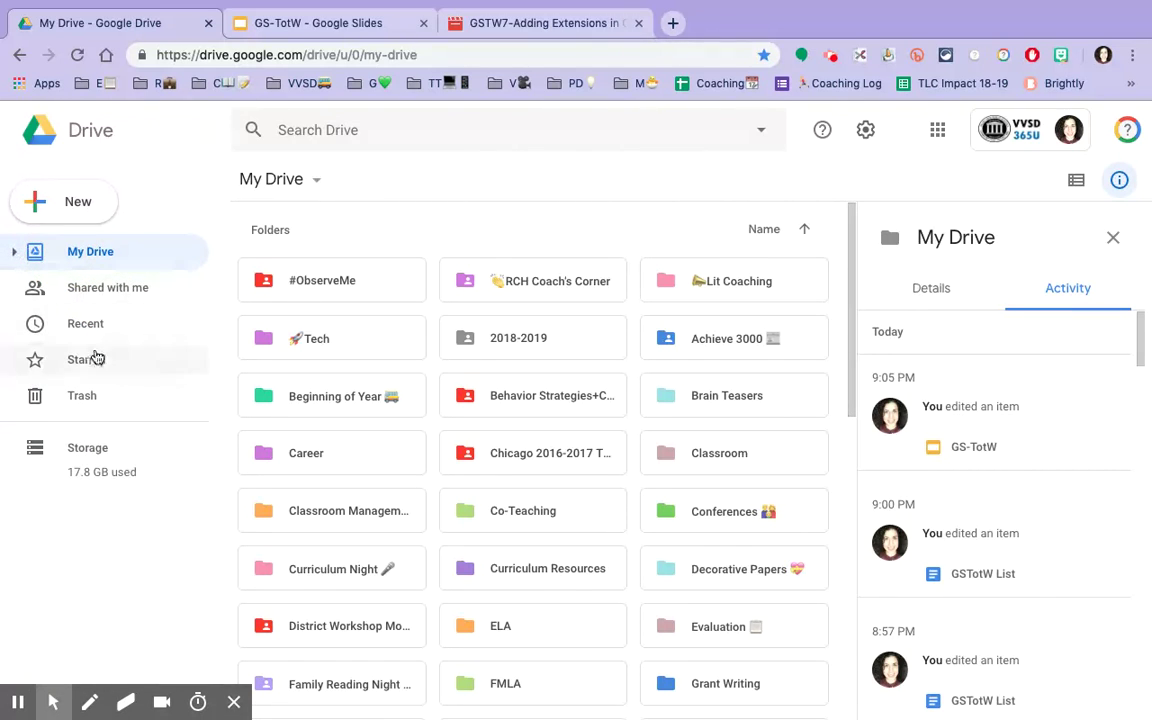
# View the Shared with me, Recent, Starred and Trash sections in turn, ending back in My Drive
pyautogui.click(125, 291)
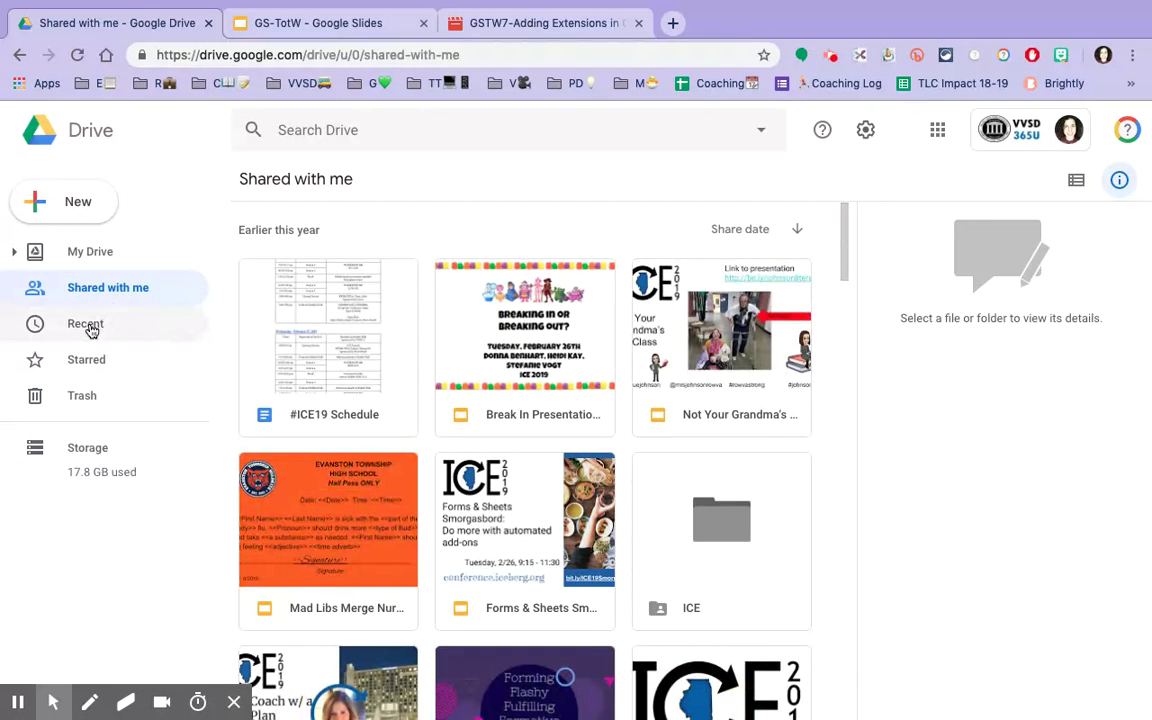
pyautogui.click(90, 326)
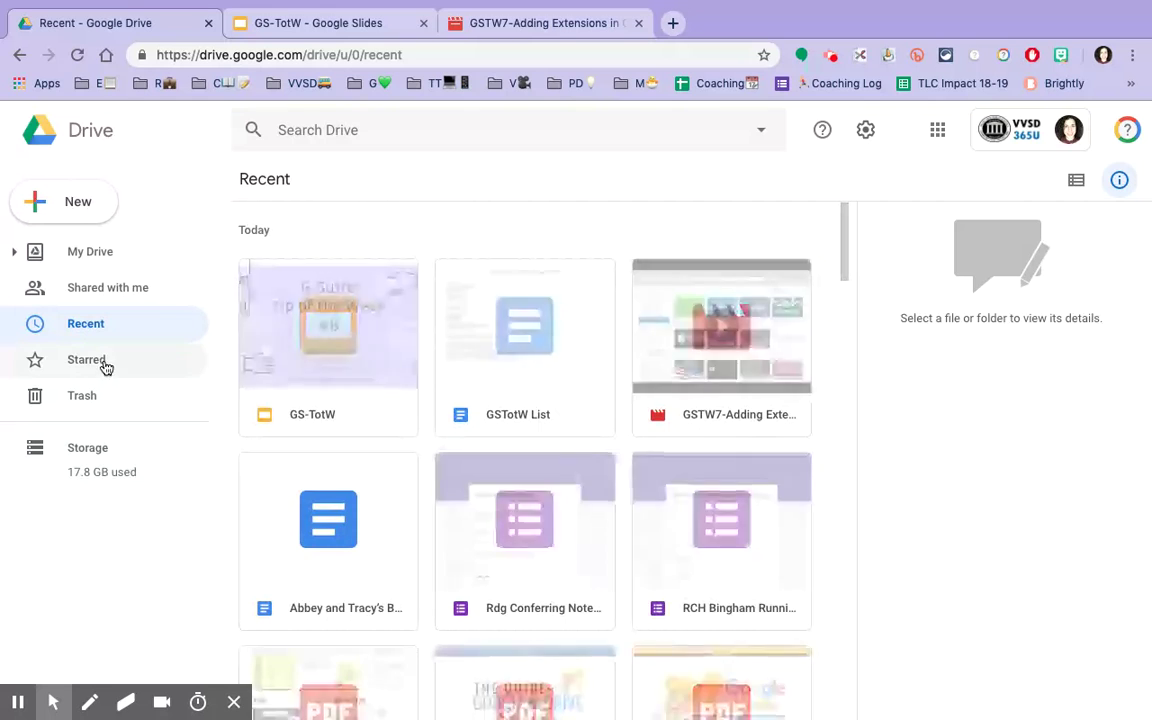
pyautogui.click(105, 365)
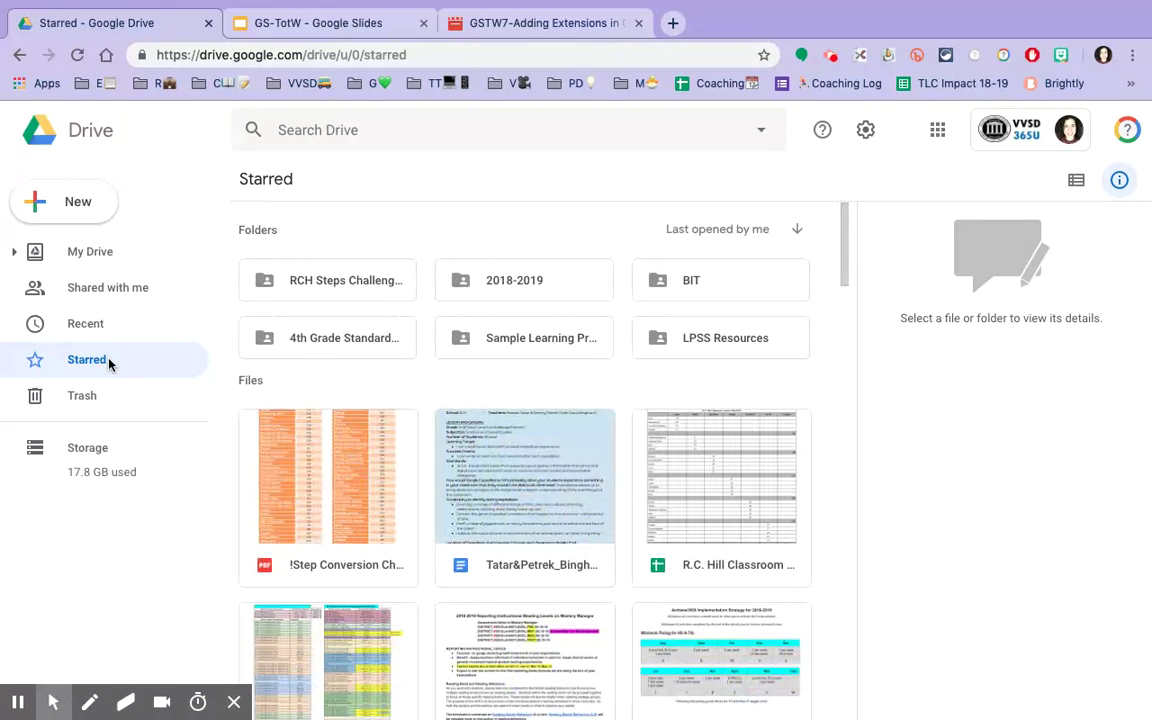
pyautogui.click(88, 397)
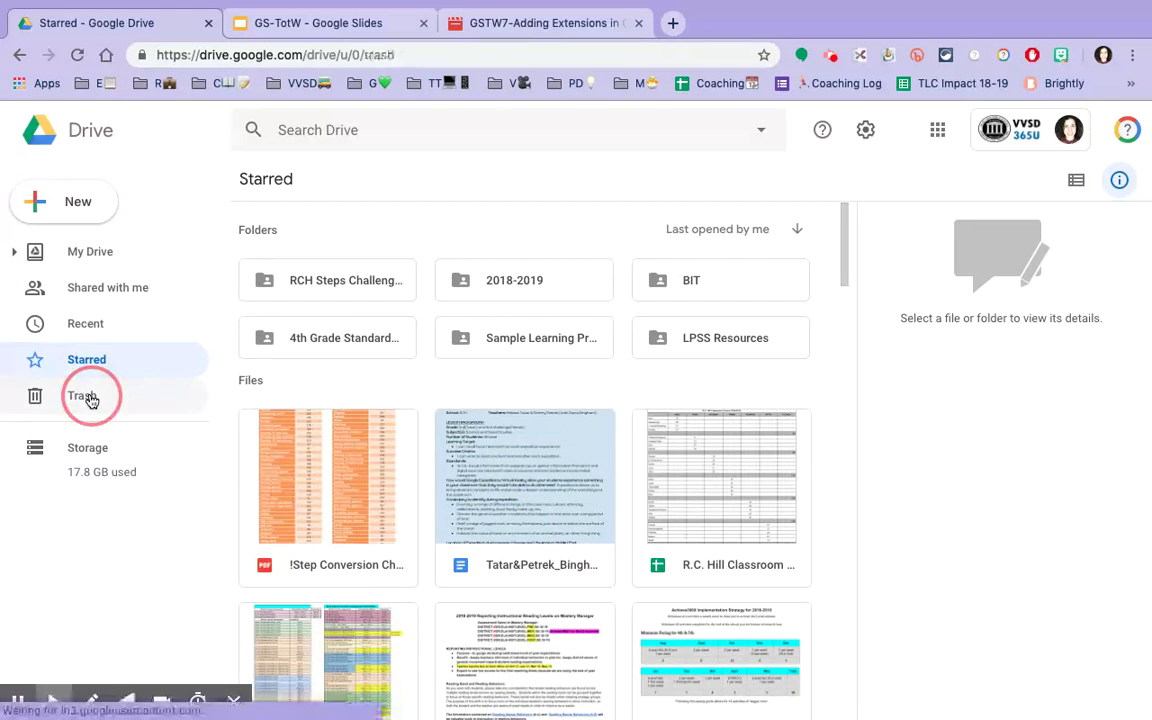
pyautogui.click(99, 258)
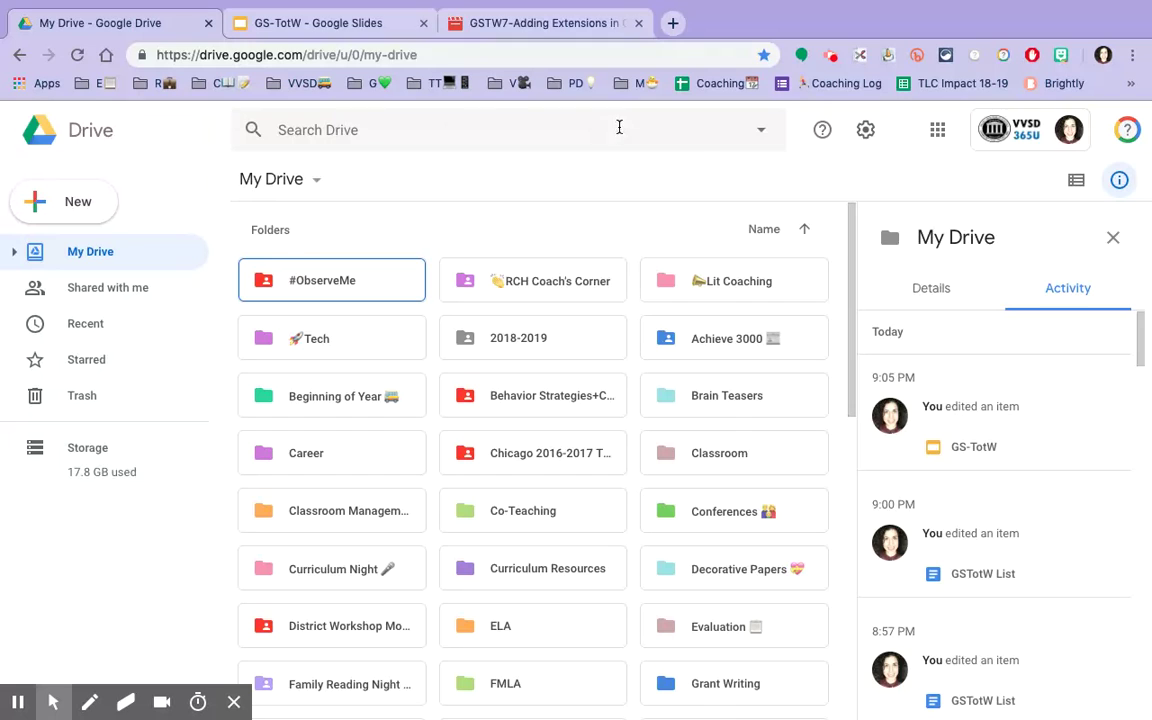
# Review the advanced search options for type, owner, location and date modified, and close them without searching
pyautogui.click(762, 133)
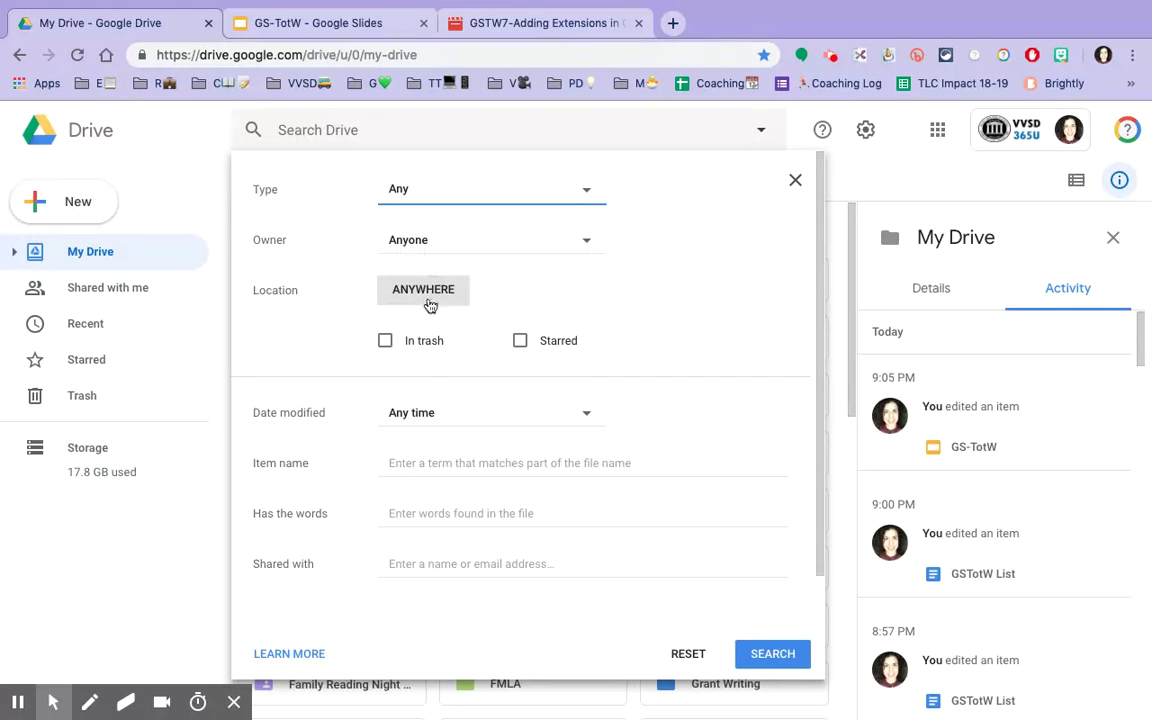
pyautogui.click(795, 180)
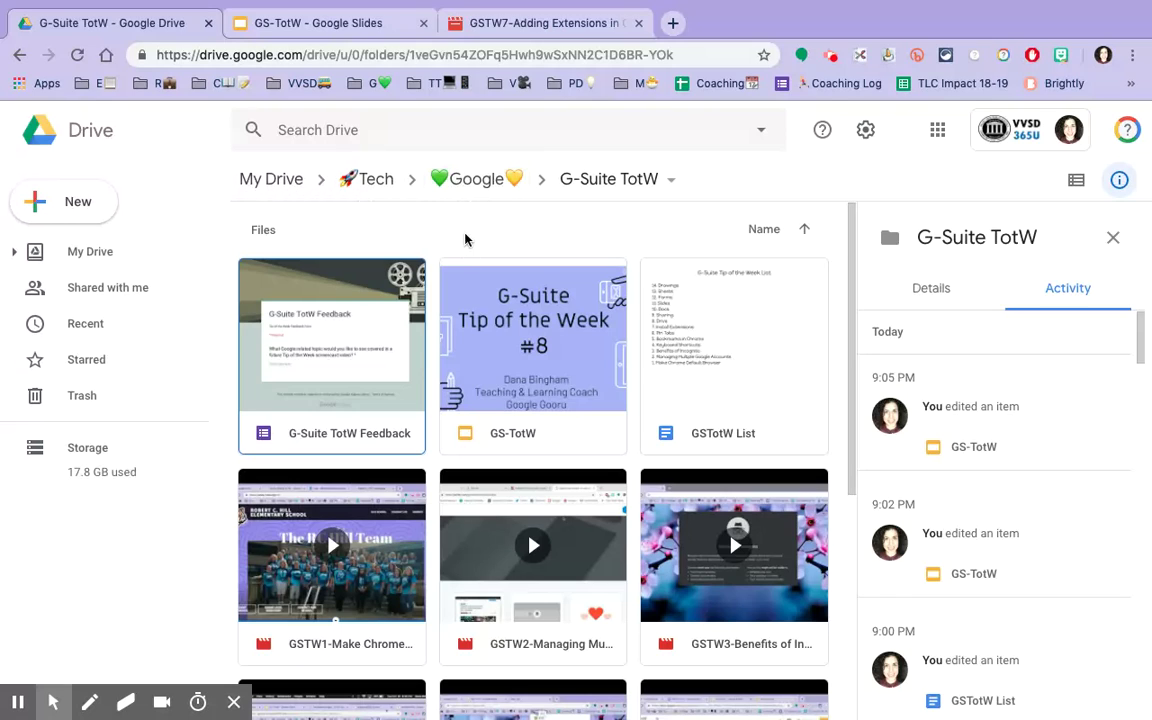
# Review Drive's general settings, including the option to convert uploaded files to Google Docs editor format, and close them
pyautogui.click(869, 133)
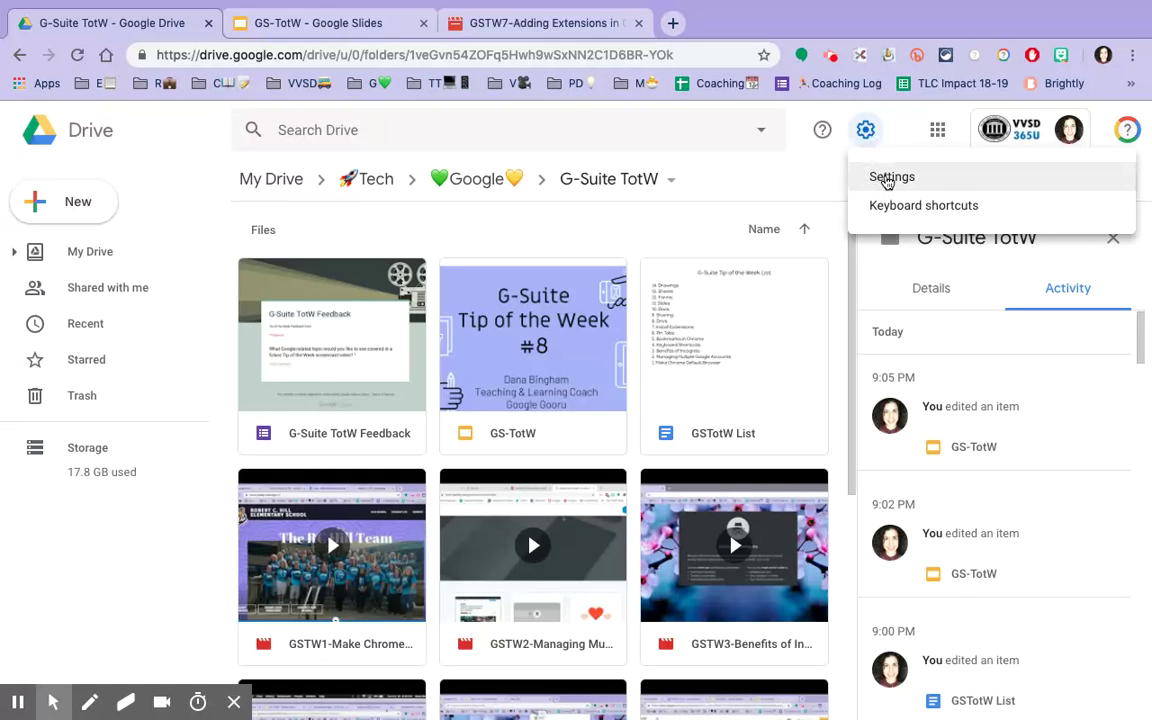
pyautogui.click(886, 175)
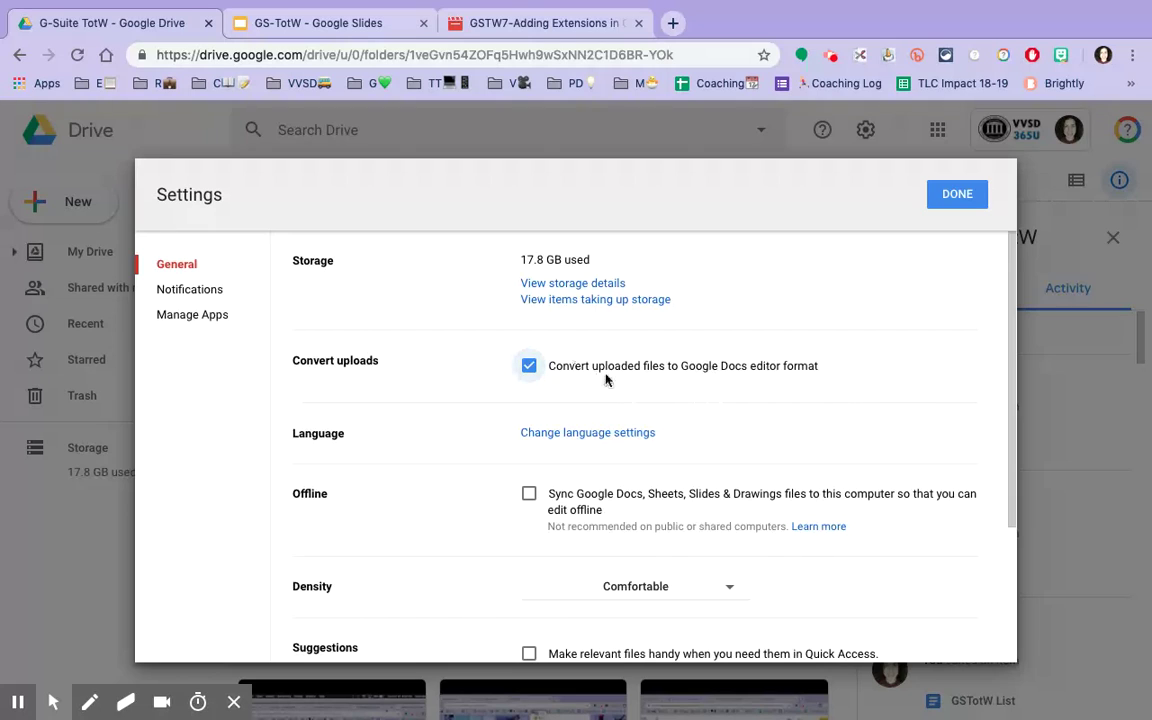
pyautogui.press('Tab')
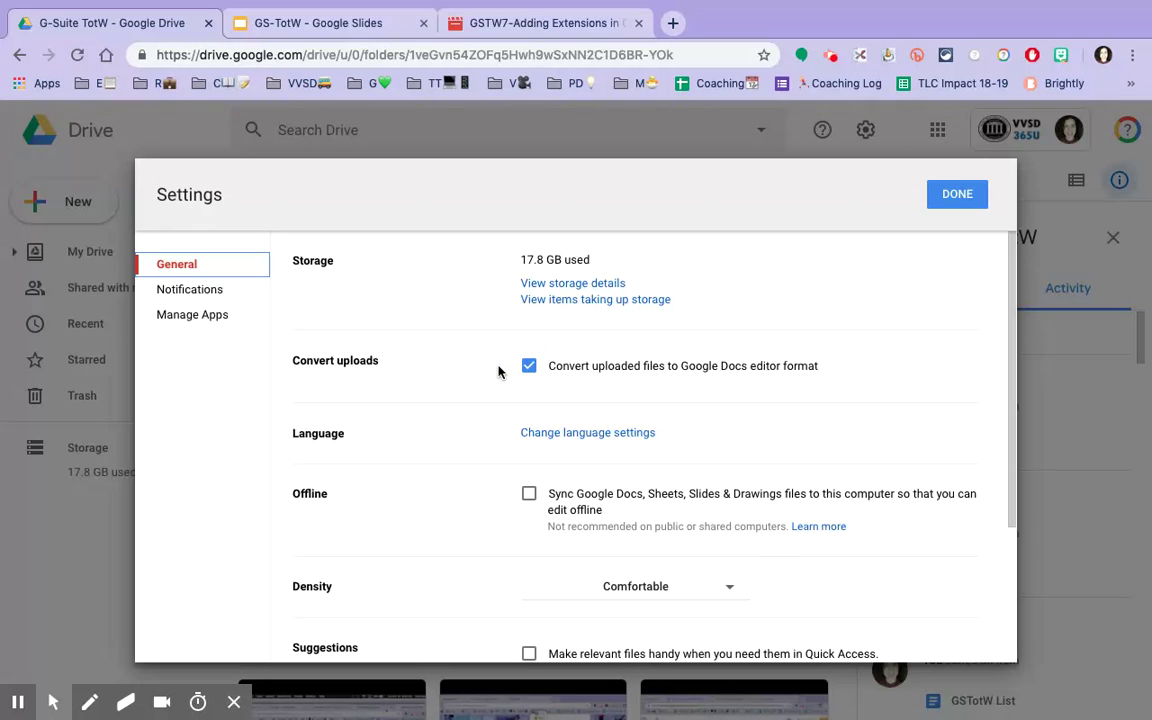
pyautogui.click(957, 194)
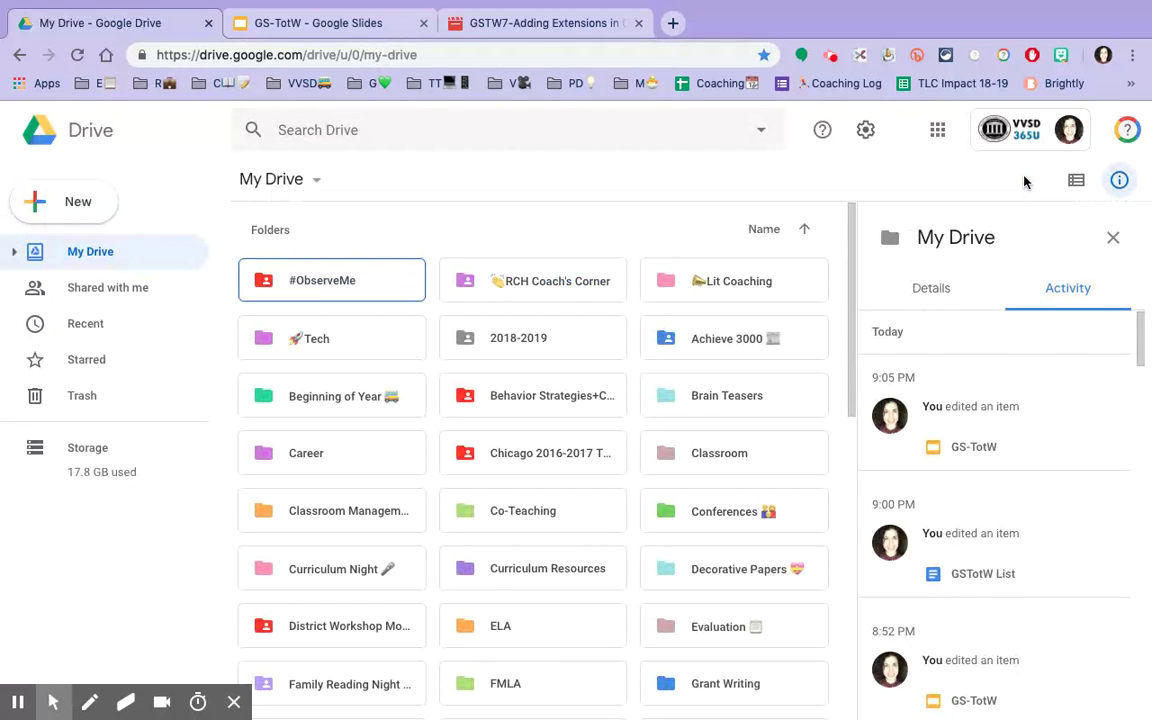
# Show My Drive in list view, return it to grid view and look through its folders and files
pyautogui.click(1077, 182)
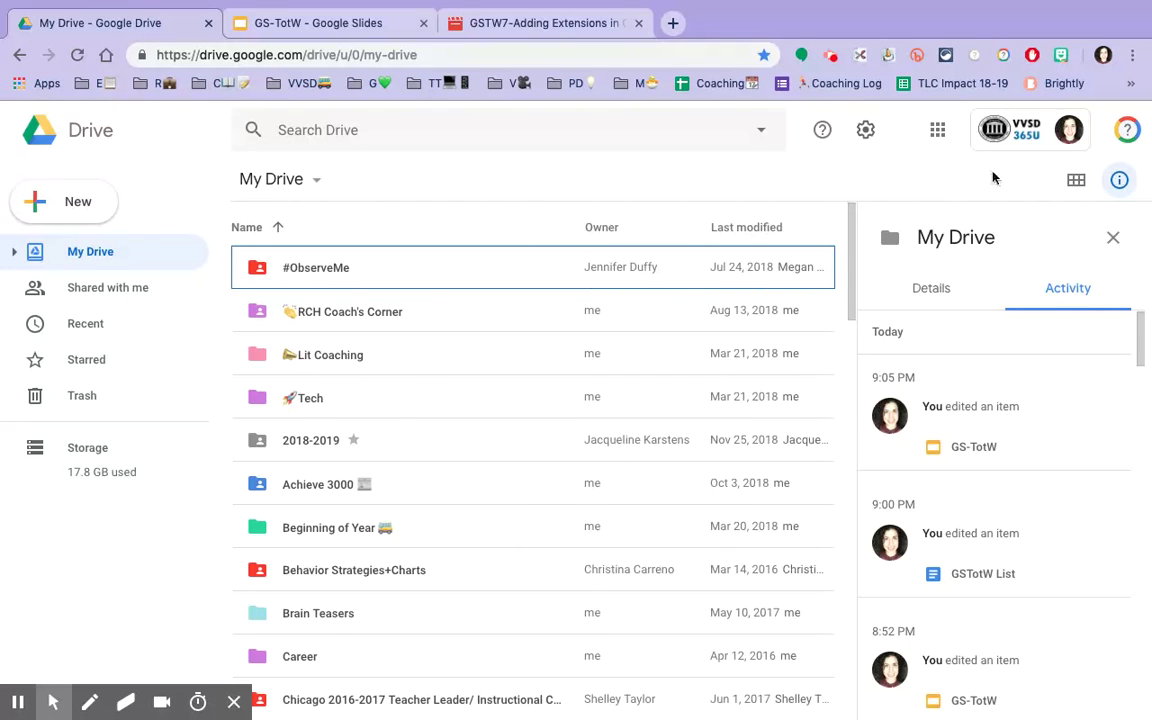
pyautogui.click(1076, 182)
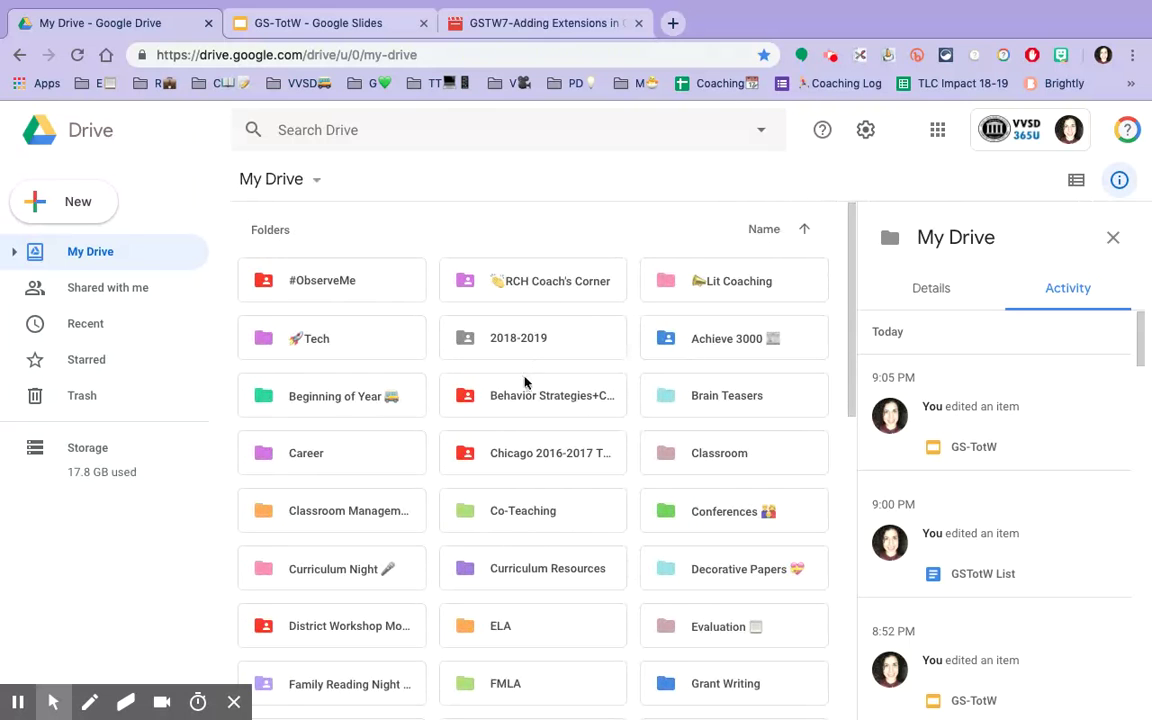
pyautogui.click(693, 206)
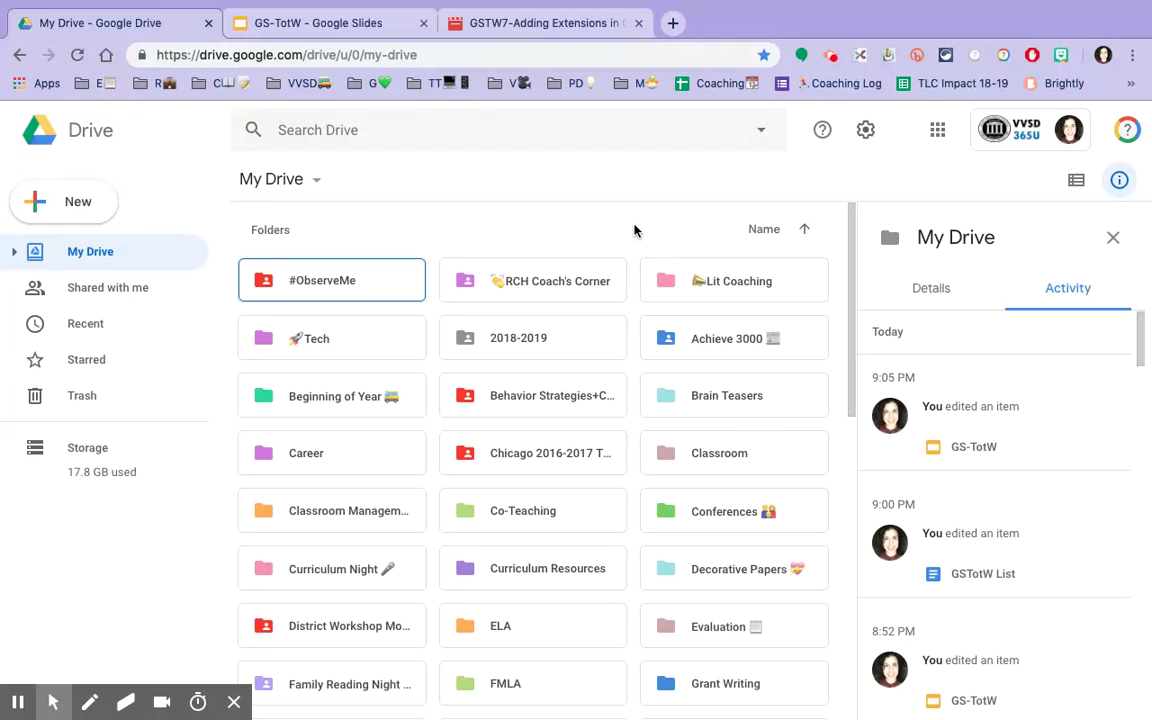
pyautogui.scroll(-5, 634, 231)
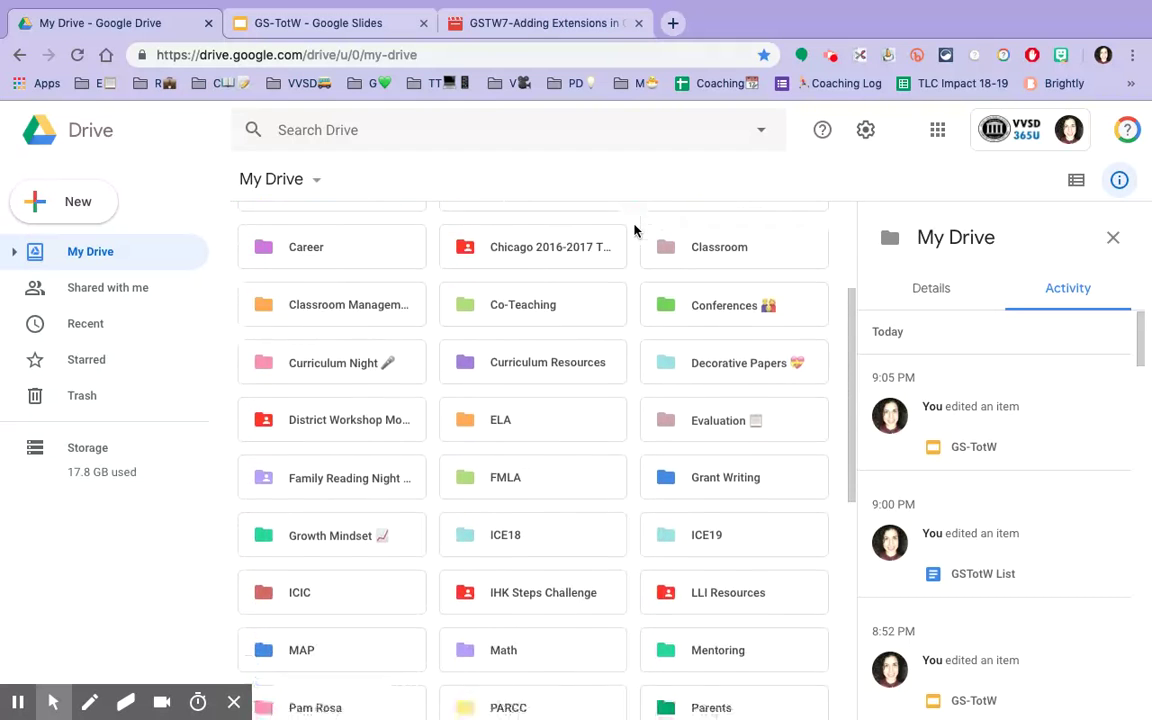
pyautogui.scroll(-7, 634, 231)
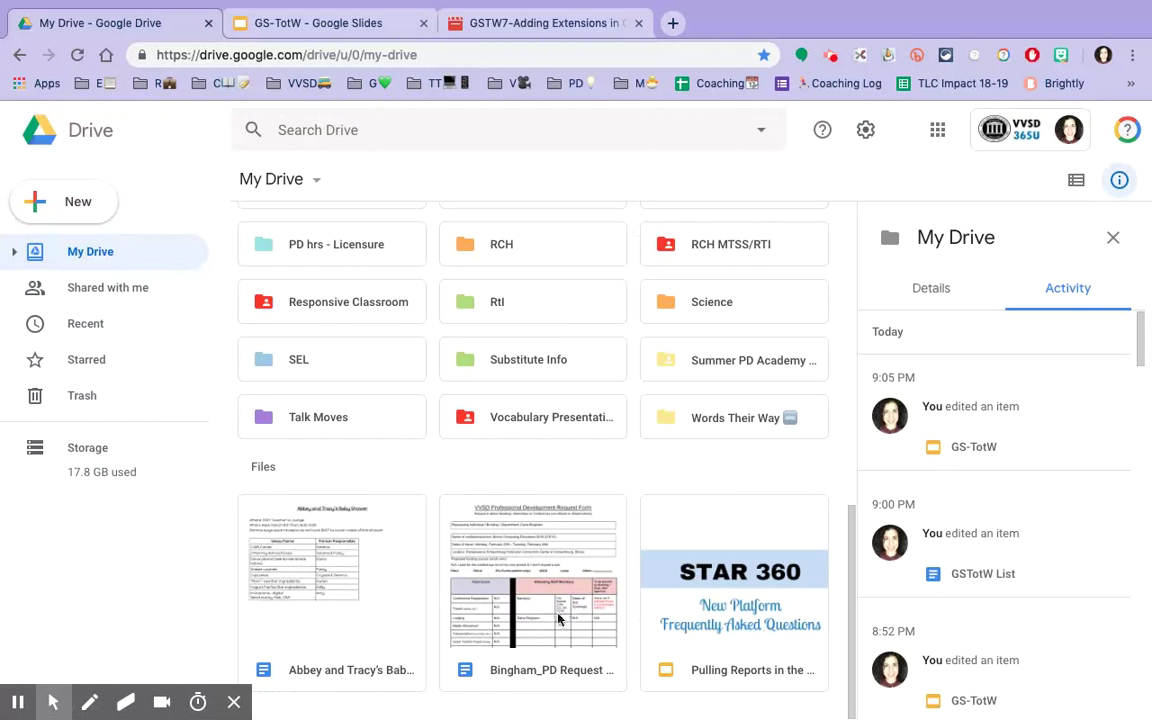
pyautogui.scroll(7, 601, 626)
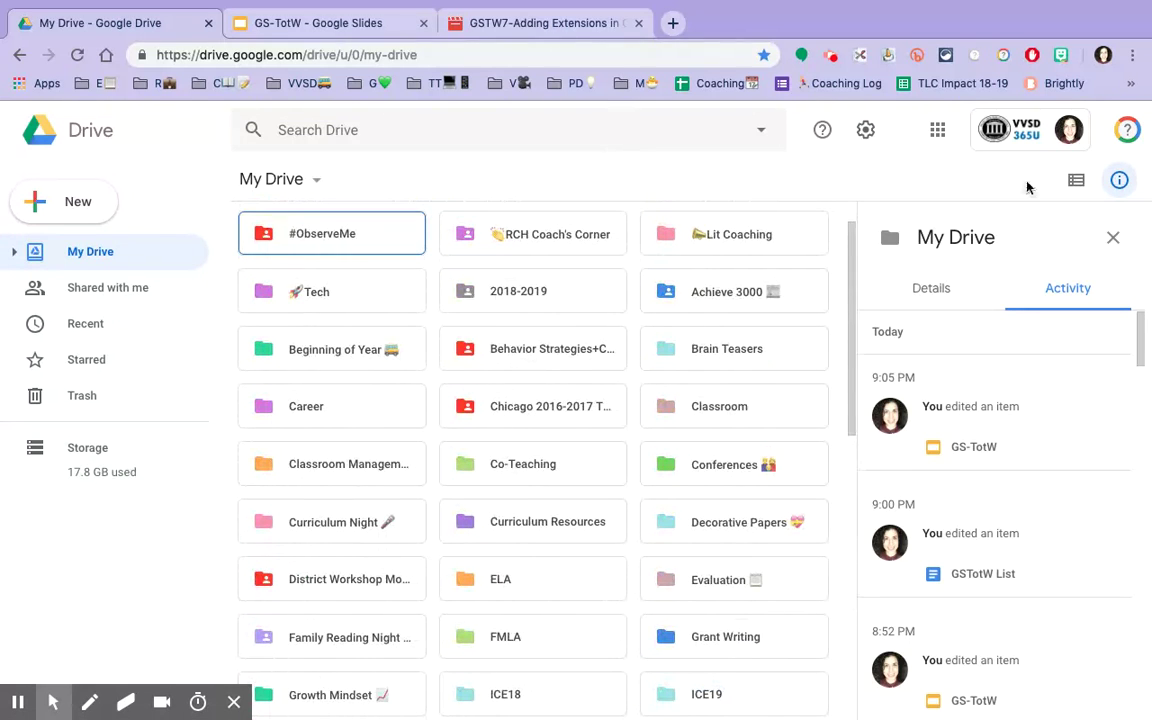
# Hide the details and activity information for My Drive and show it again
pyautogui.click(1121, 181)
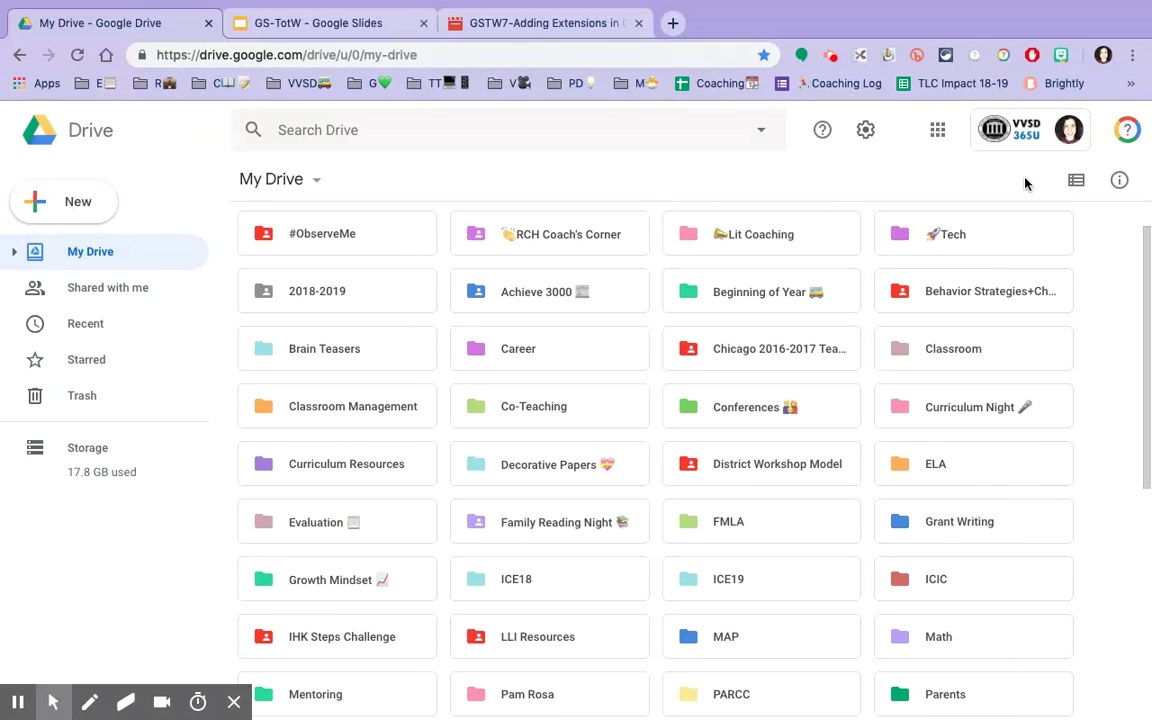
pyautogui.click(1117, 181)
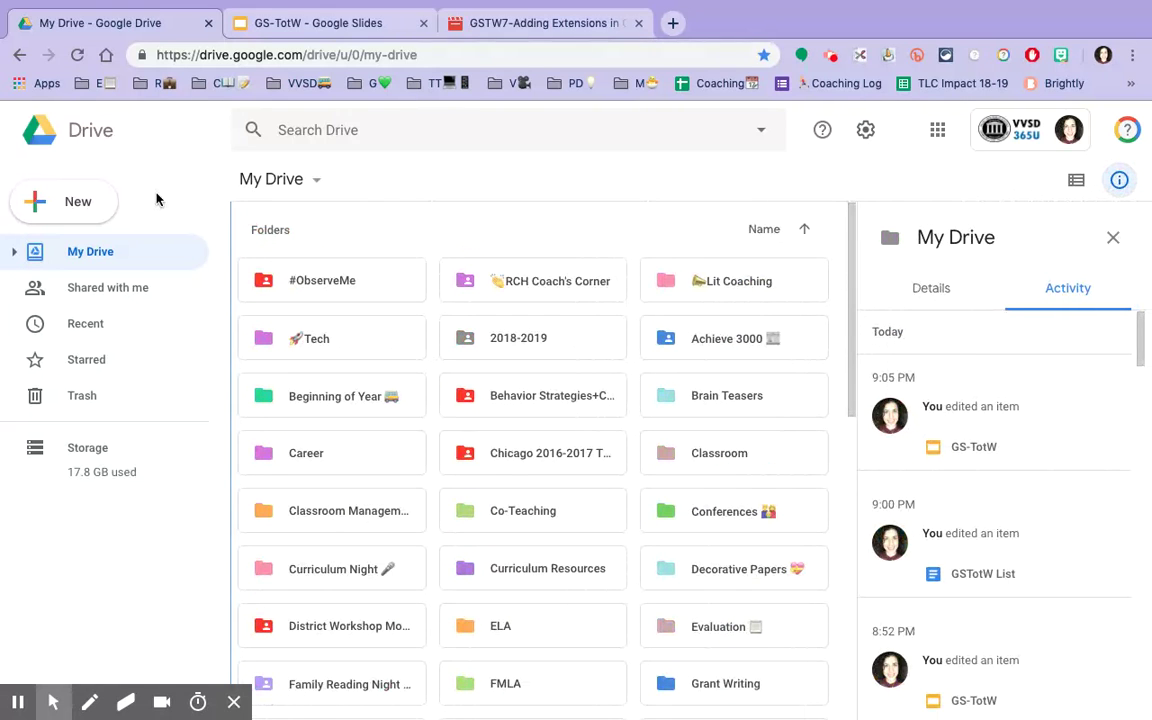
# Review the choices for creating or uploading new items in My Drive, and close them without creating anything
pyautogui.click(68, 207)
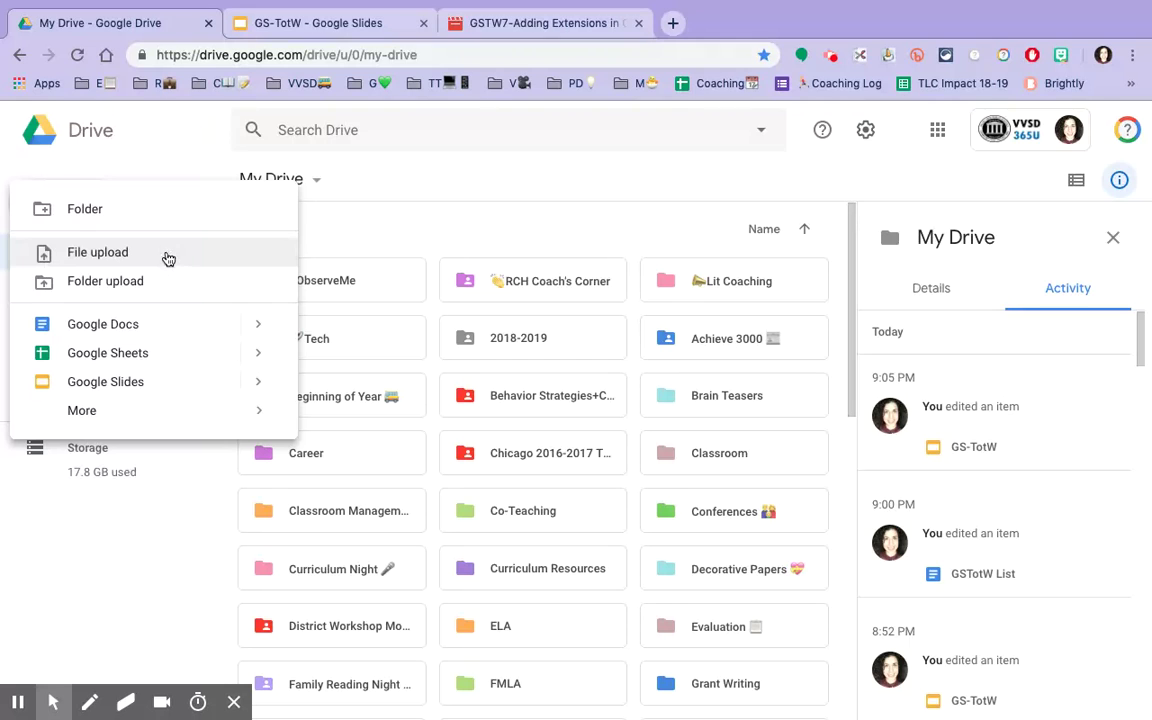
pyautogui.click(180, 407)
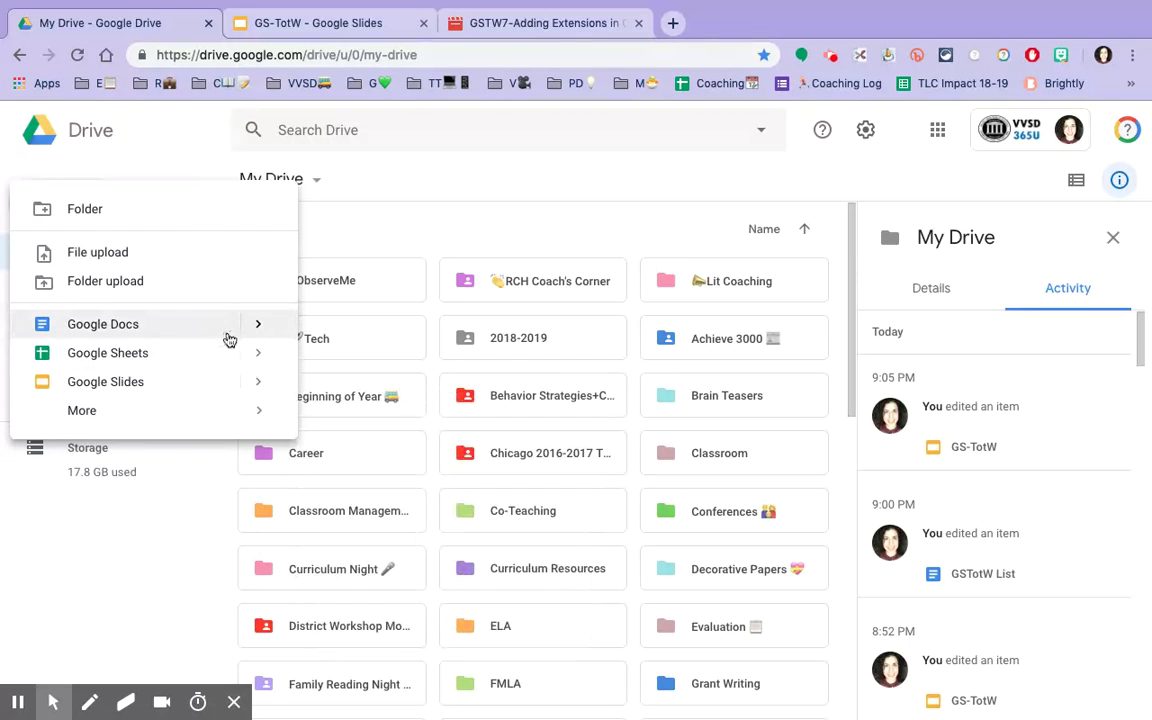
pyautogui.click(394, 236)
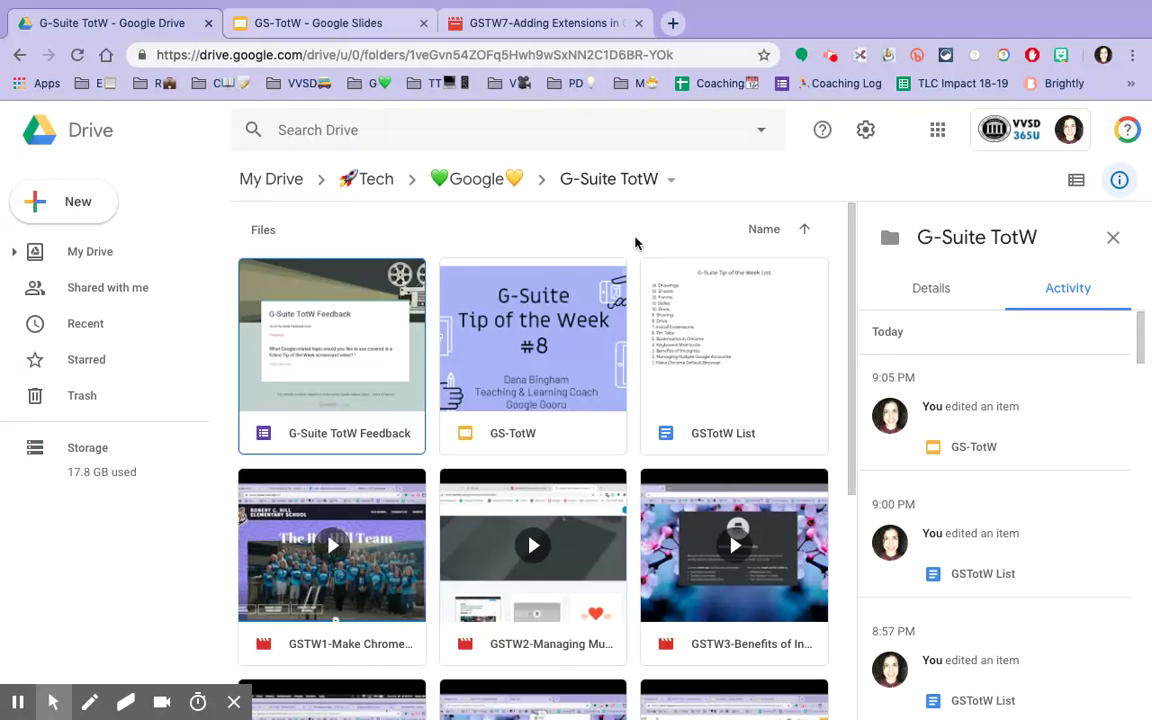
# Sort the files in the G-Suite TotW folder by name
pyautogui.click(764, 231)
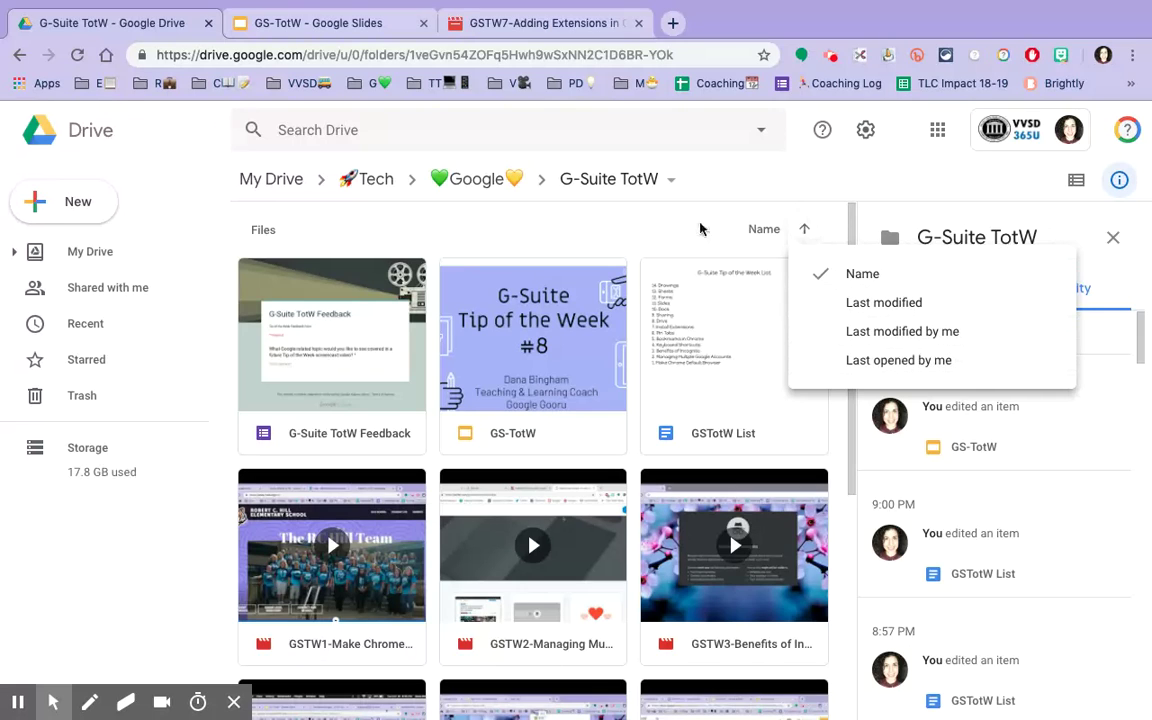
pyautogui.click(874, 279)
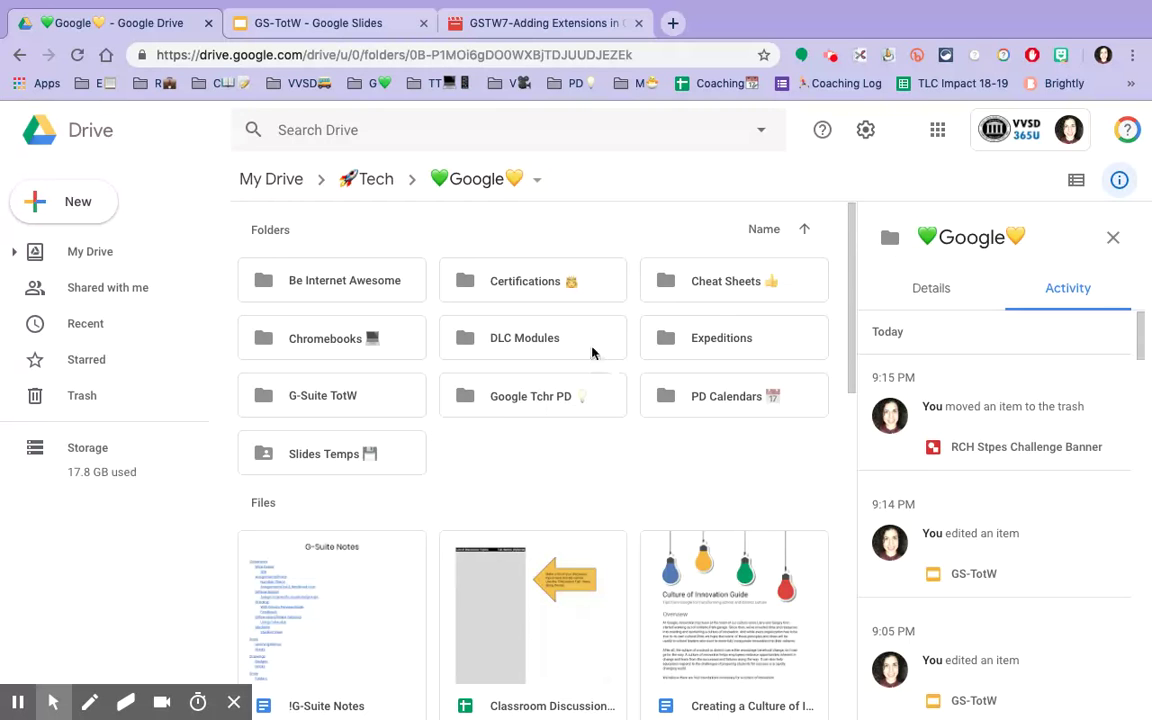
# Review the available actions and color choices for the Certifications folder, and close them without changing anything
pyautogui.scroll(-6, 531, 355)
pyautogui.scroll(6, 533, 355)
pyautogui.rightClick(466, 287)
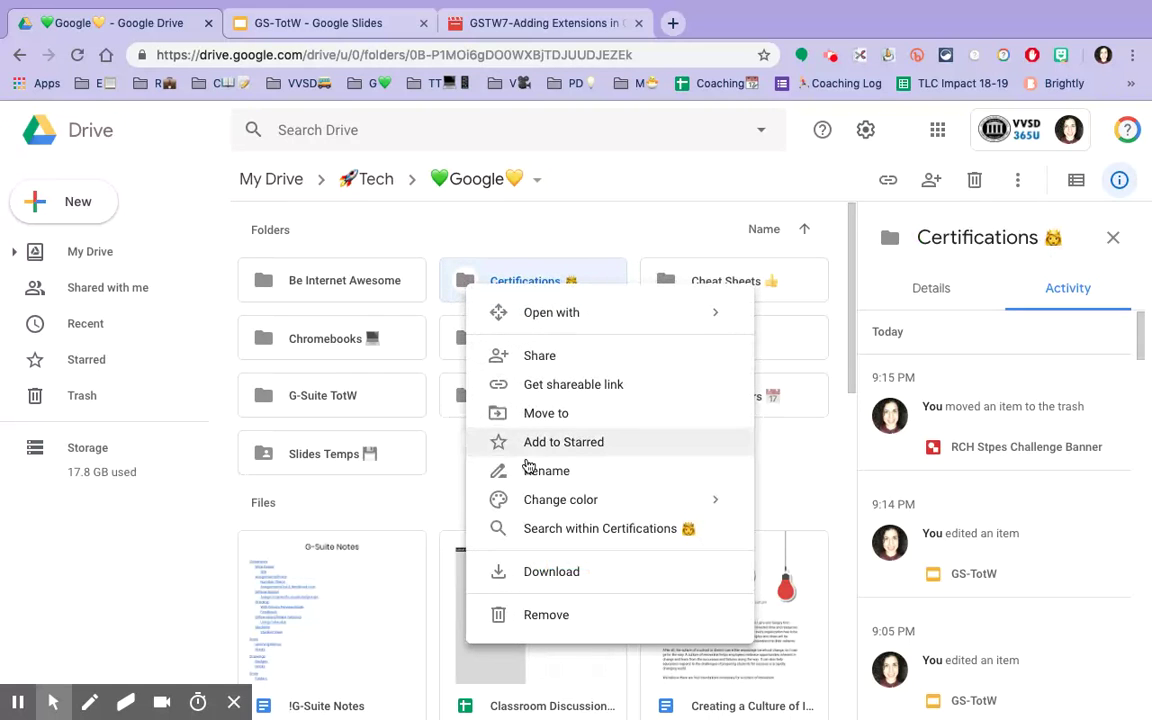
pyautogui.moveTo(541, 498)
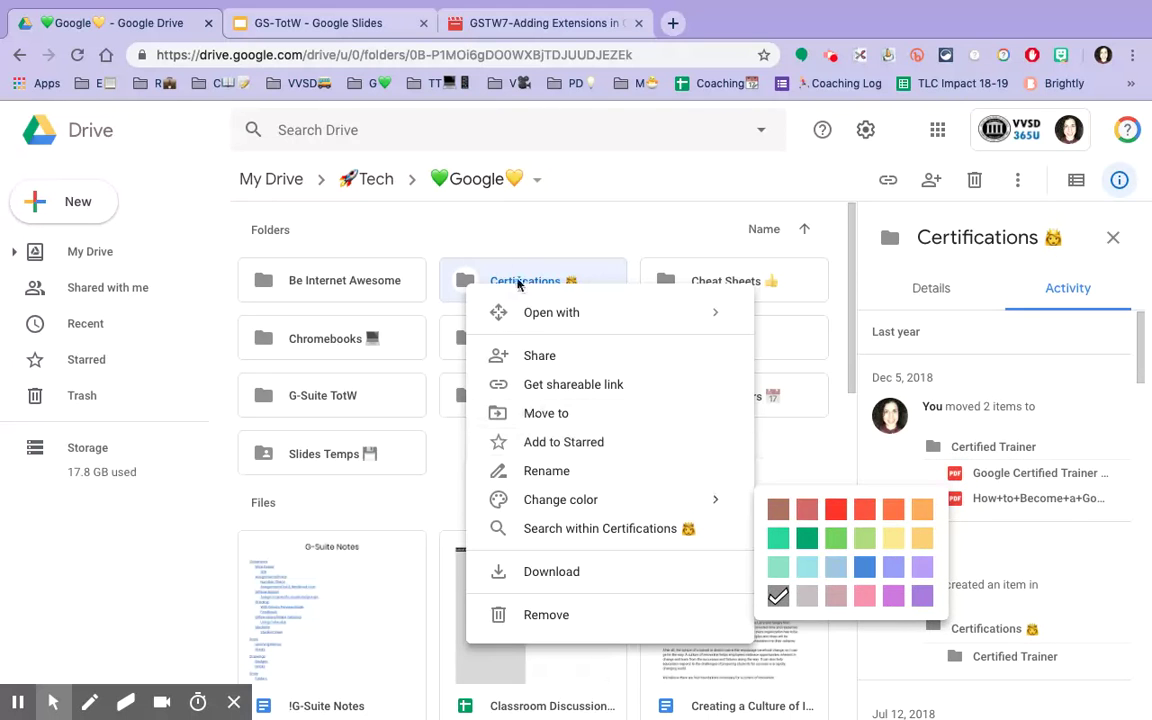
pyautogui.click(514, 226)
# Look through the files in the Google folder, examining the file-type icons of the documents, spreadsheets, drawings, videos and PDFs
pyautogui.scroll(-5, 486, 350)
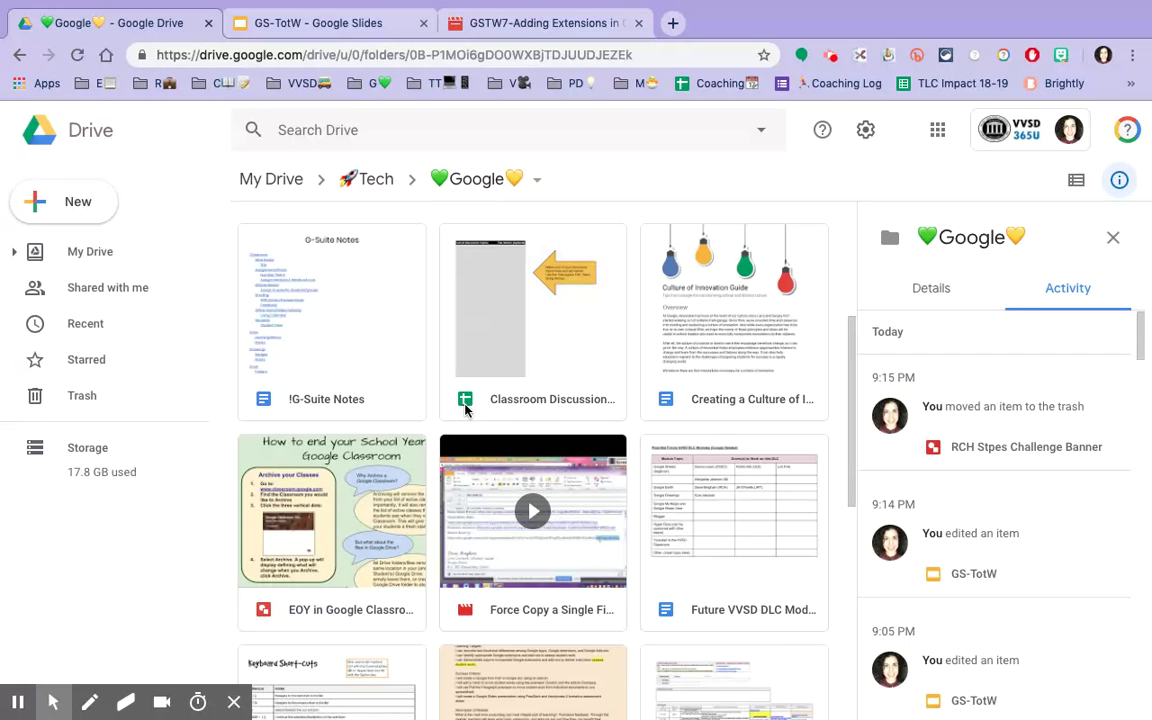
pyautogui.scroll(-3, 465, 405)
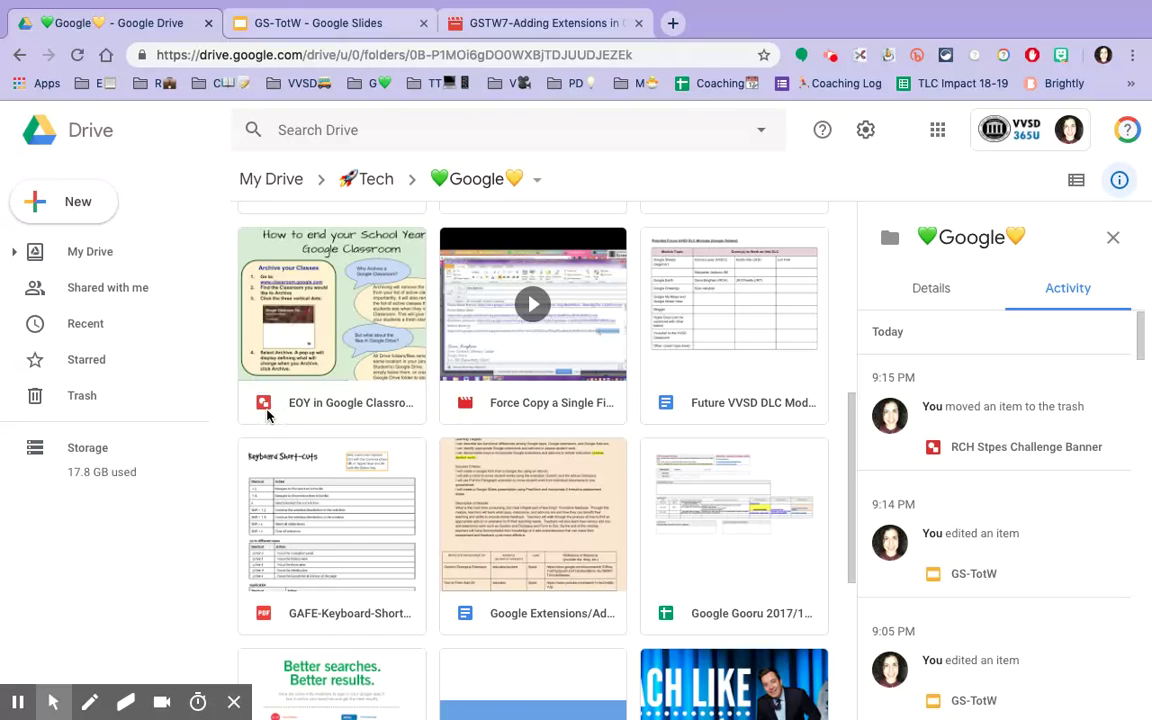
pyautogui.scroll(-3, 267, 415)
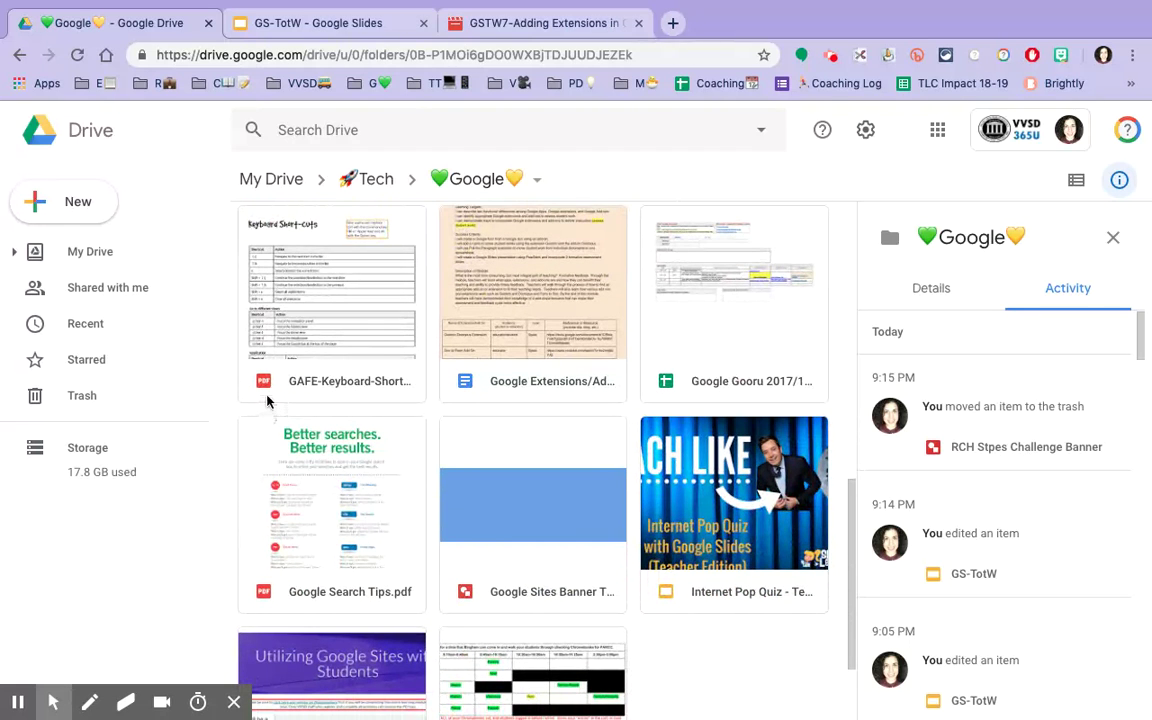
pyautogui.scroll(-2, 470, 420)
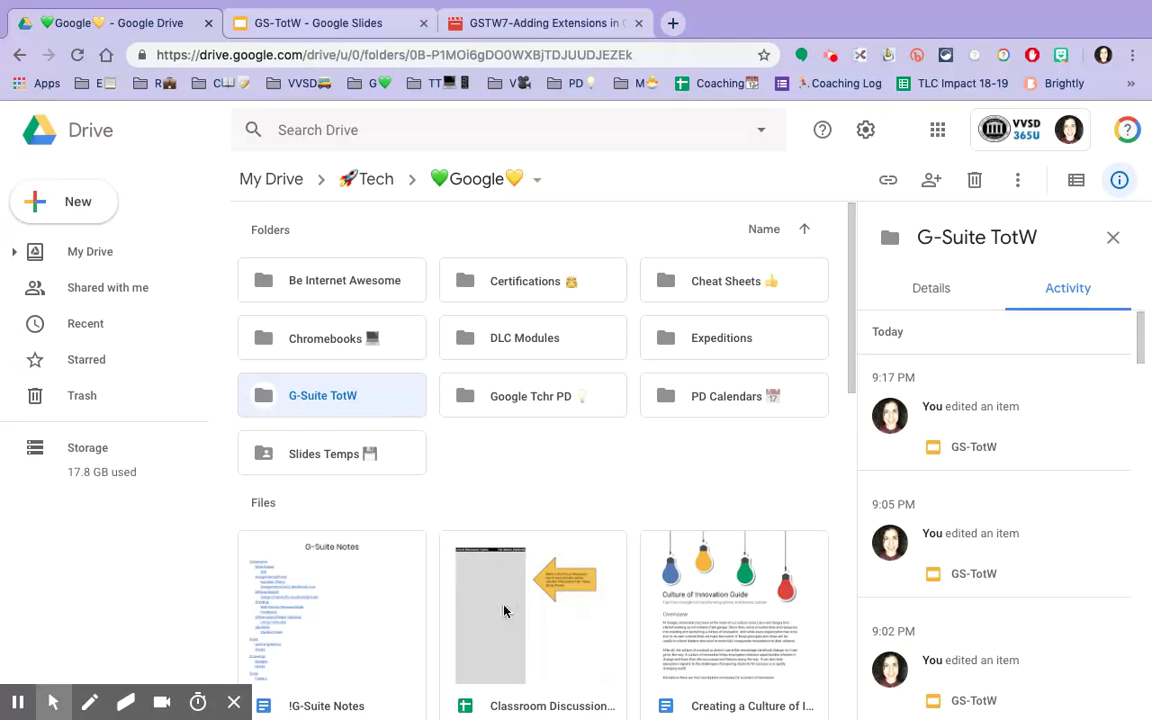
# Select the G-Suite TotW folder and review its share, remove, move, rename and other available actions without applying any
pyautogui.rightClick(381, 403)
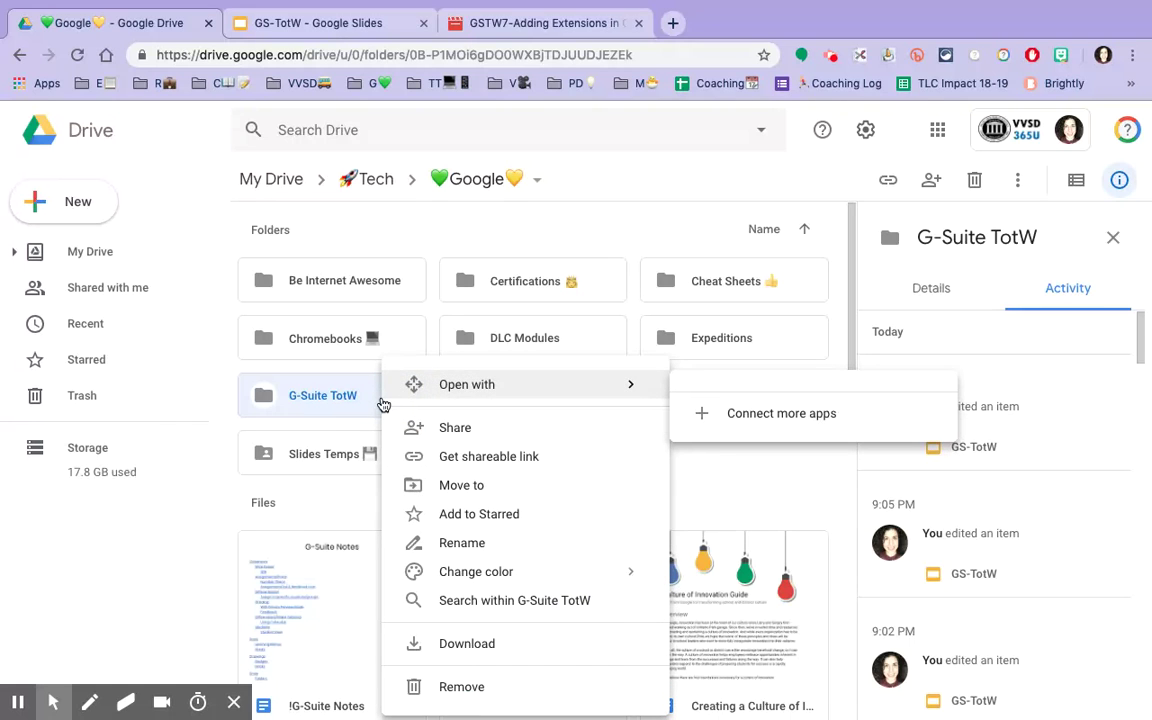
pyautogui.click(656, 231)
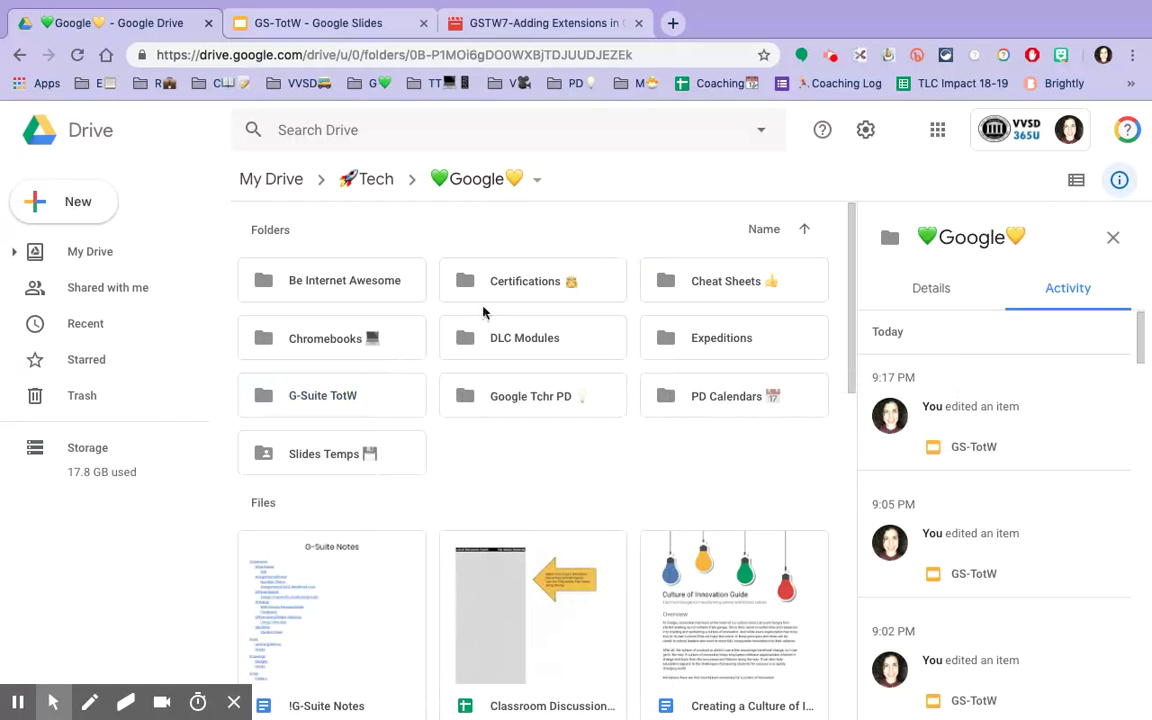
pyautogui.click(378, 395)
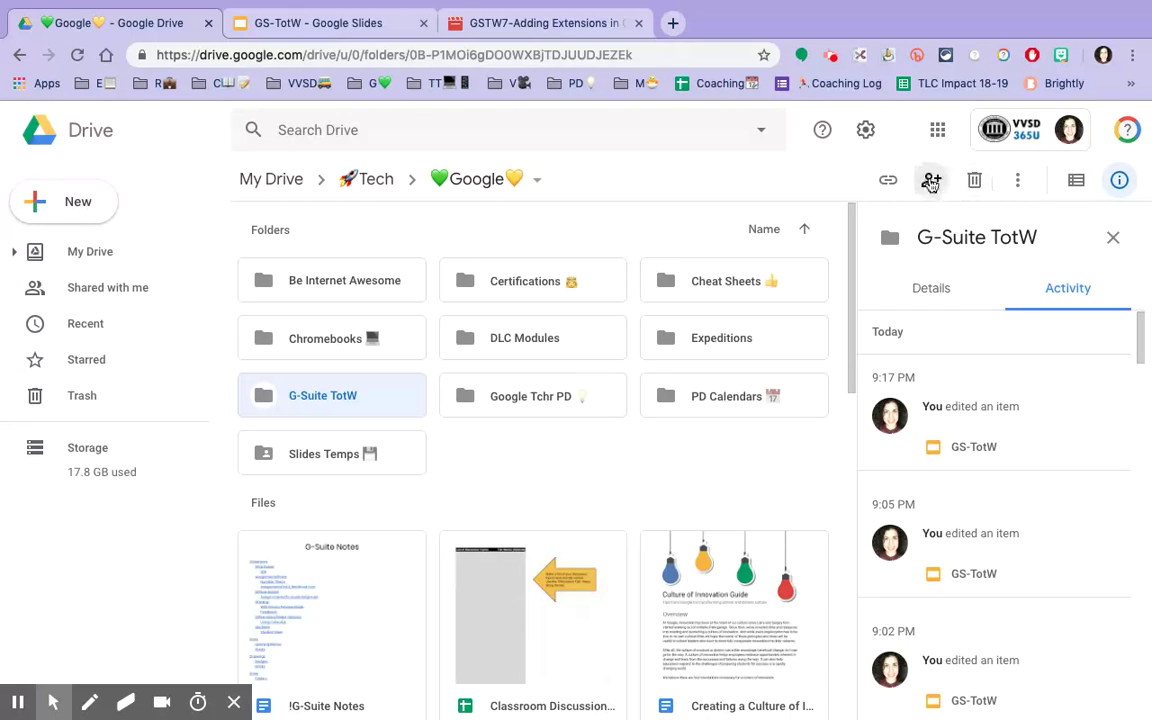
pyautogui.click(1018, 180)
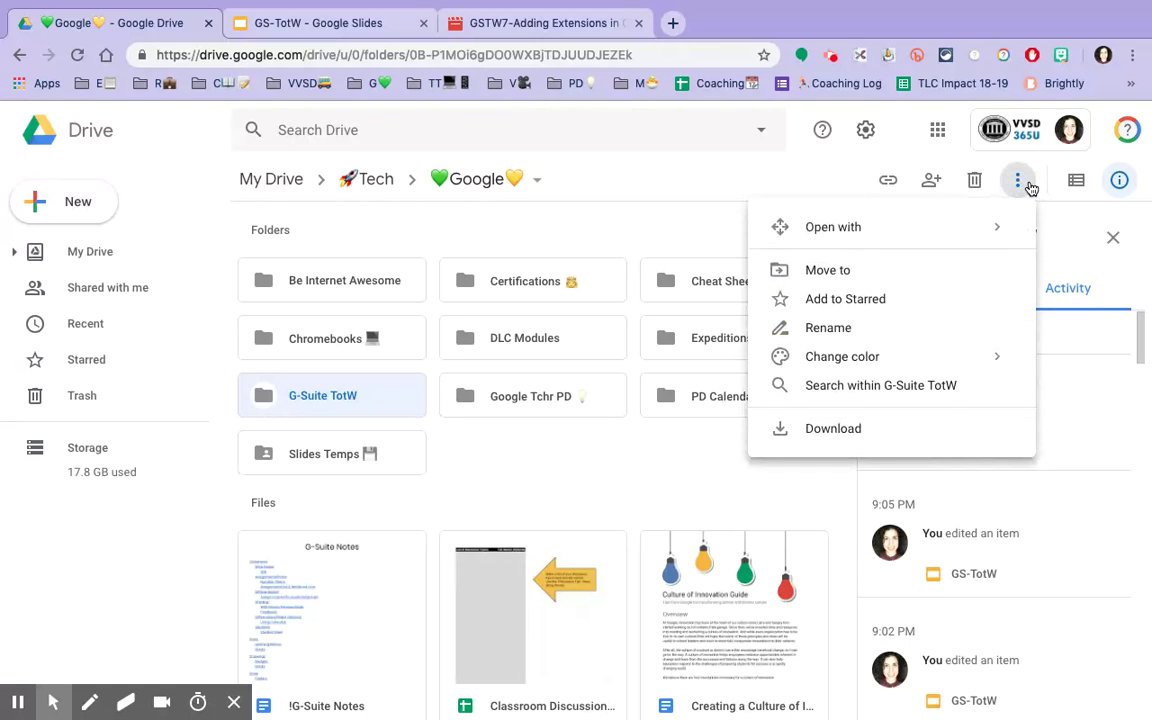
pyautogui.click(662, 202)
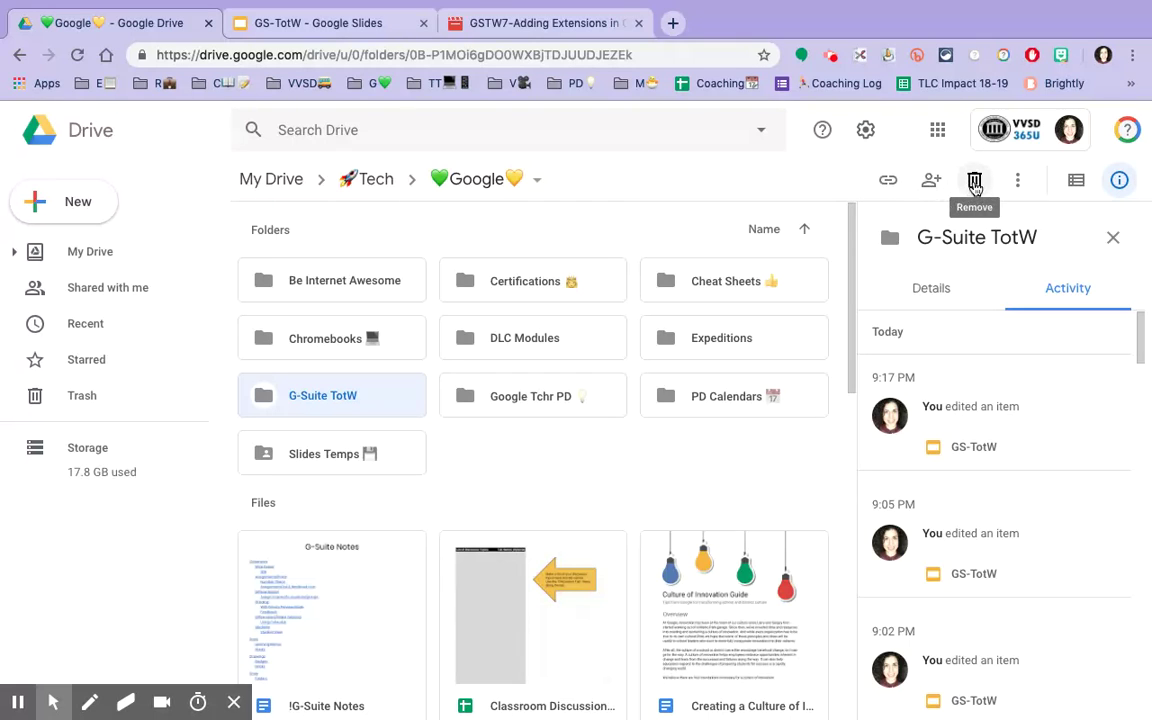
pyautogui.click(1017, 180)
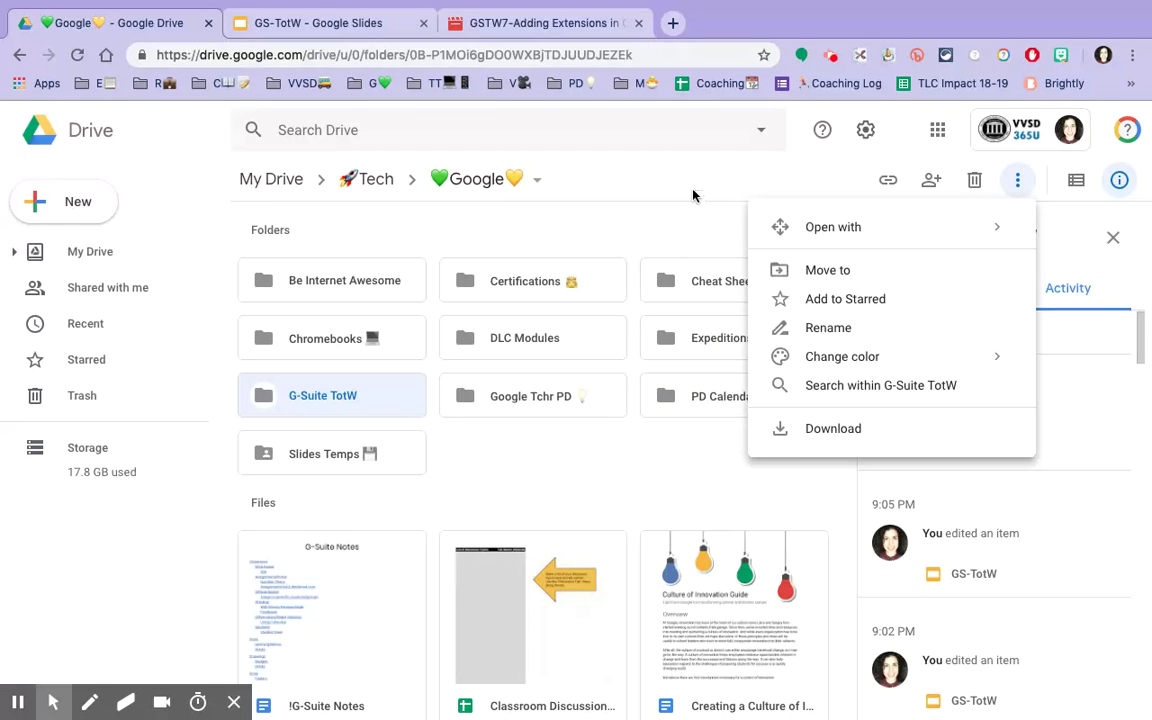
pyautogui.click(626, 172)
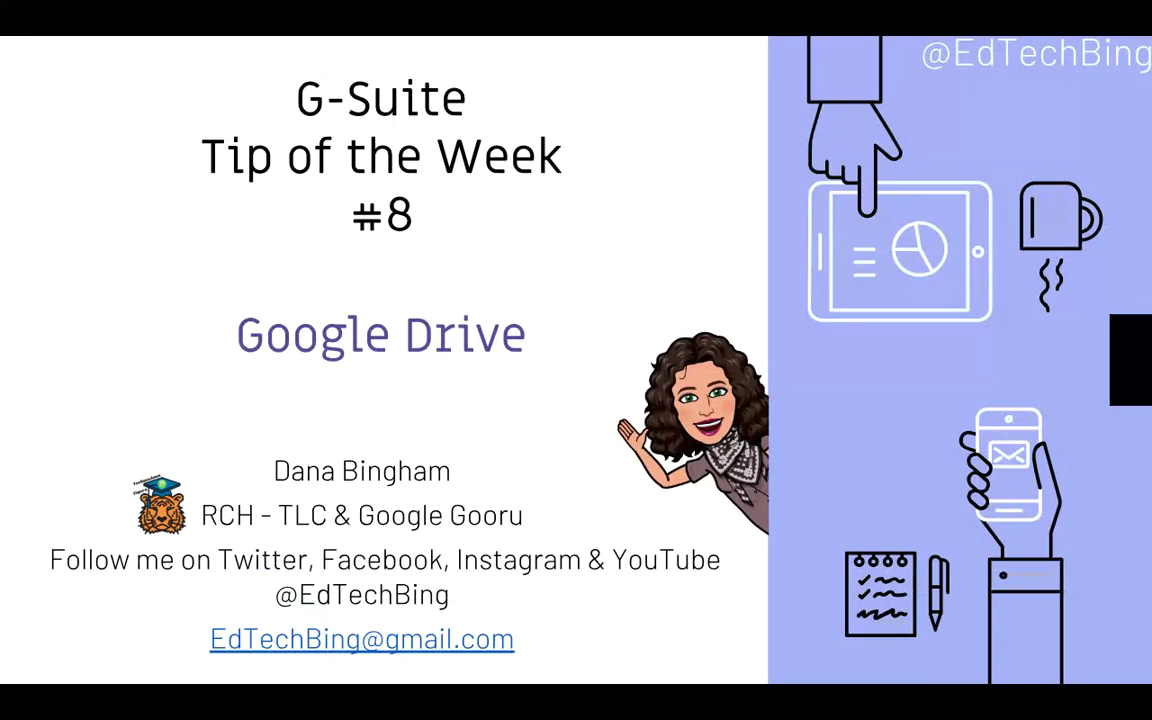